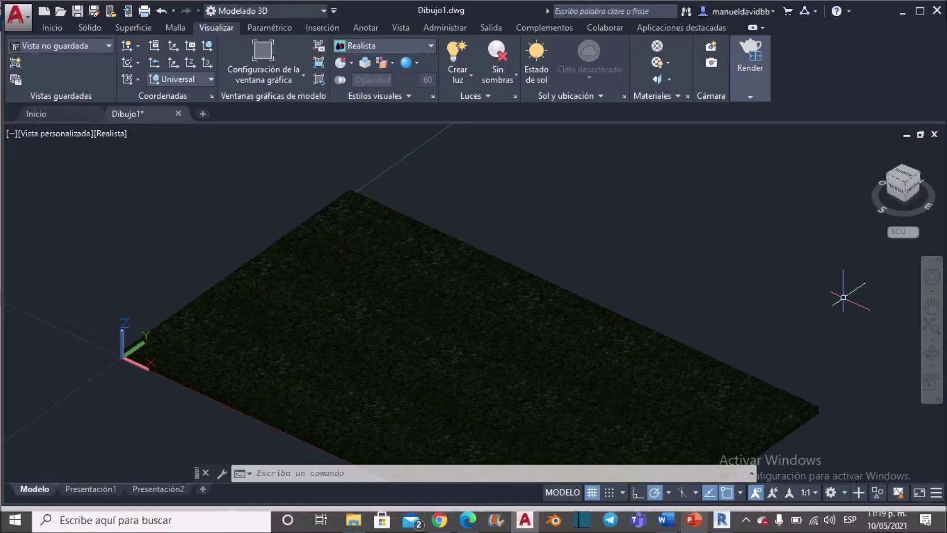
Pan the Realistic-style view so the textured ground slab moves up and left.
middle_click_drag(740, 285, 691, 265)
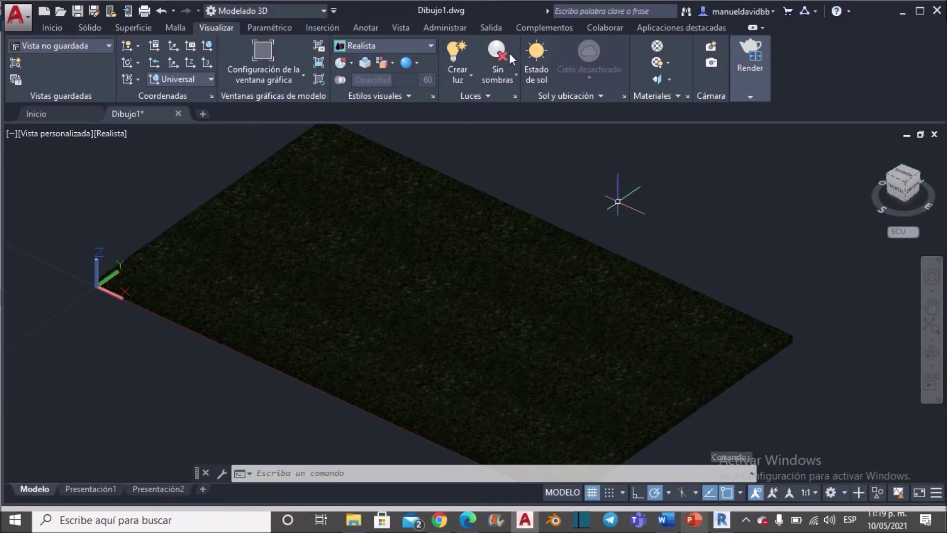
left_click(658, 46)
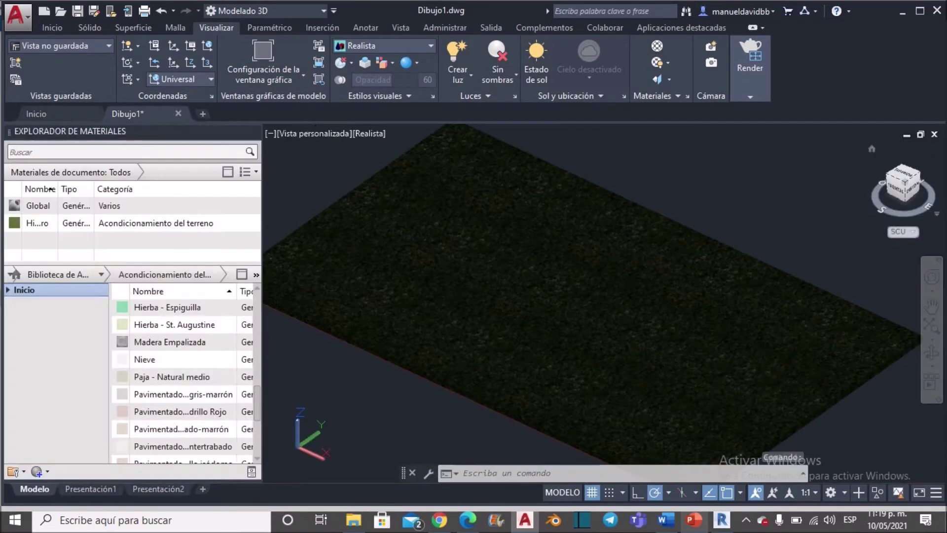
left_click(108, 275)
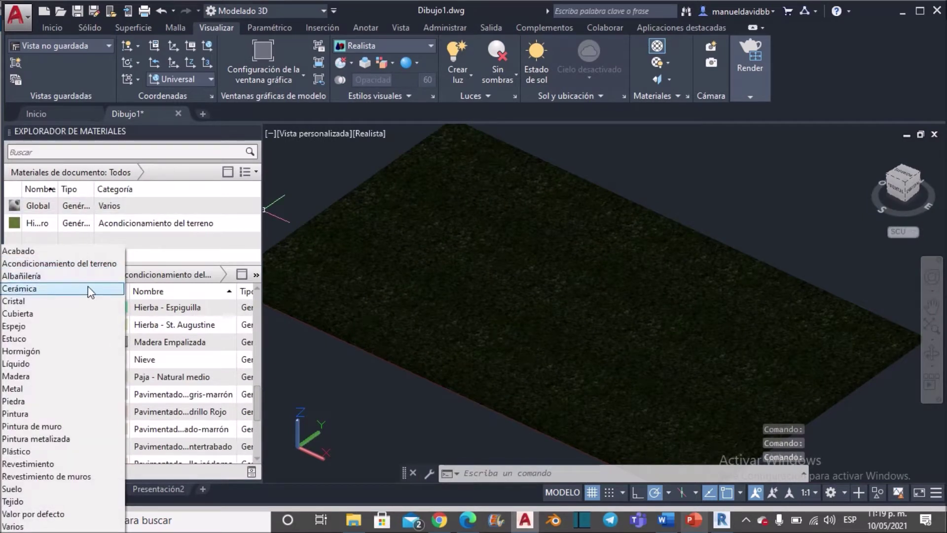
left_click(73, 264)
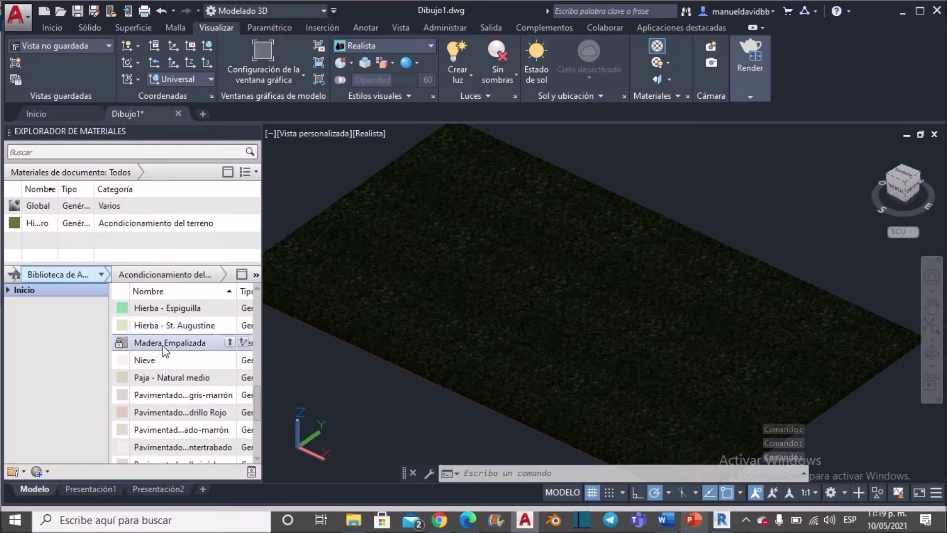
scroll(180, 371, "down", 2)
scroll(180, 374, "down", 1)
scroll(181, 375, "up", 1)
scroll(181, 375, "up", 3)
scroll(180, 375, "up", 2)
scroll(180, 371, "up", 2)
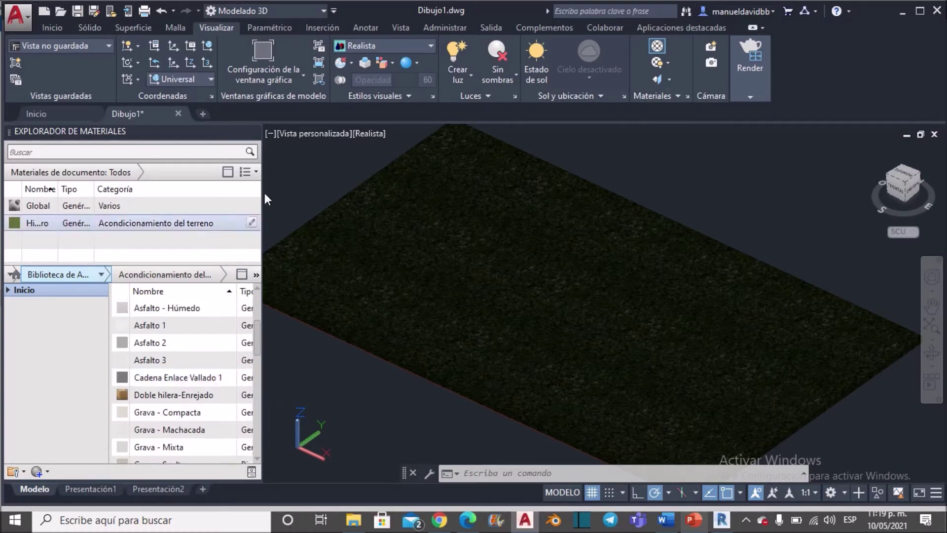
left_click(256, 131)
left_click(375, 251)
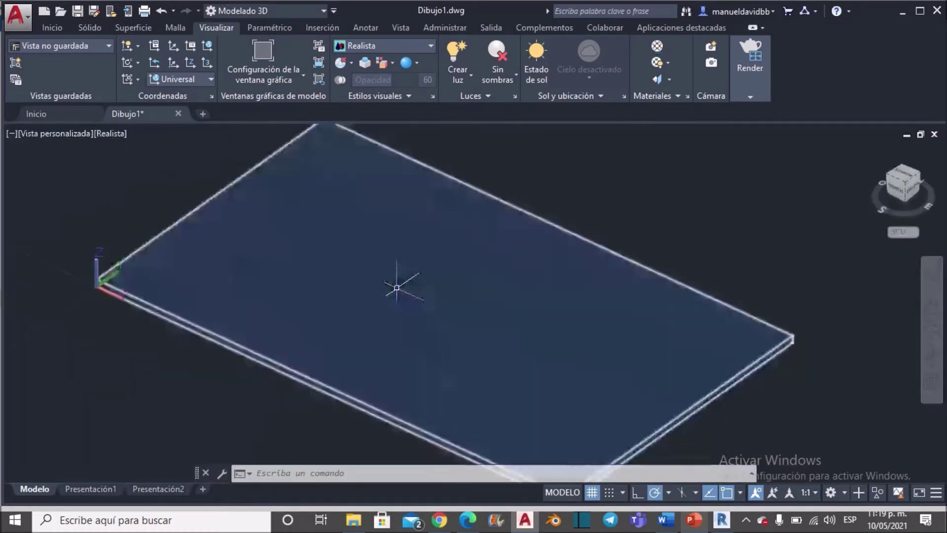
Nudge the slab view left, then bring up the textures.com page in Chrome.
middle_click_drag(557, 310, 492, 311)
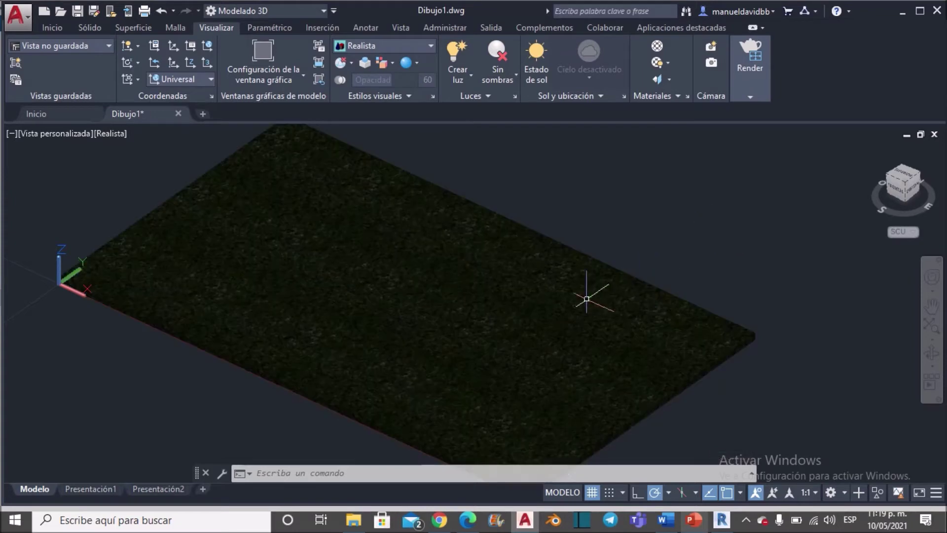
left_click(441, 520)
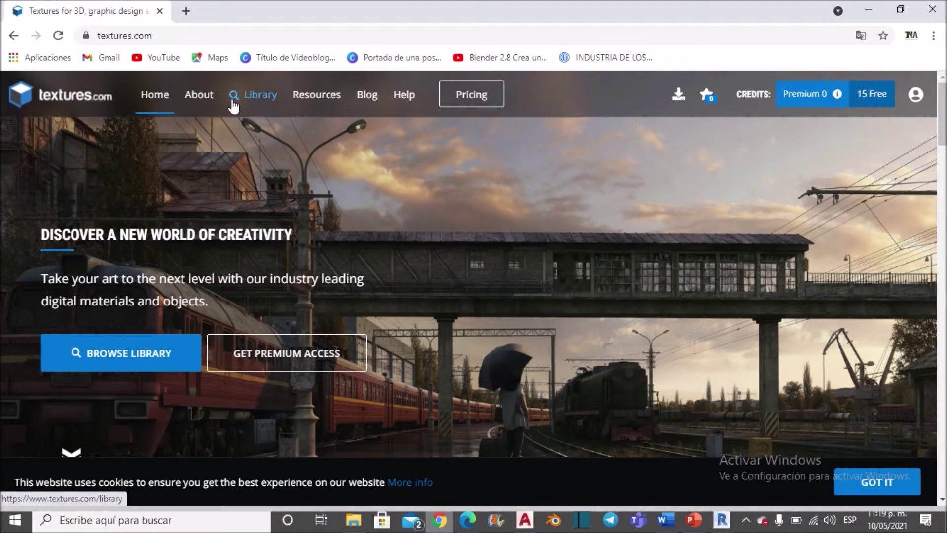
Open the textures.com Library and its Nature category.
left_click(262, 102)
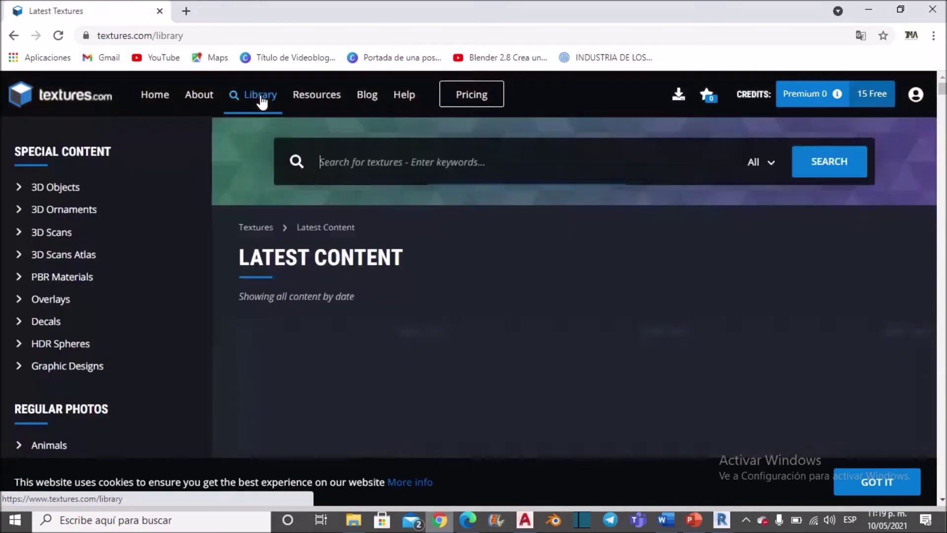
scroll(150, 202, "down", 2)
scroll(150, 208, "down", 1)
scroll(98, 301, "down", 1)
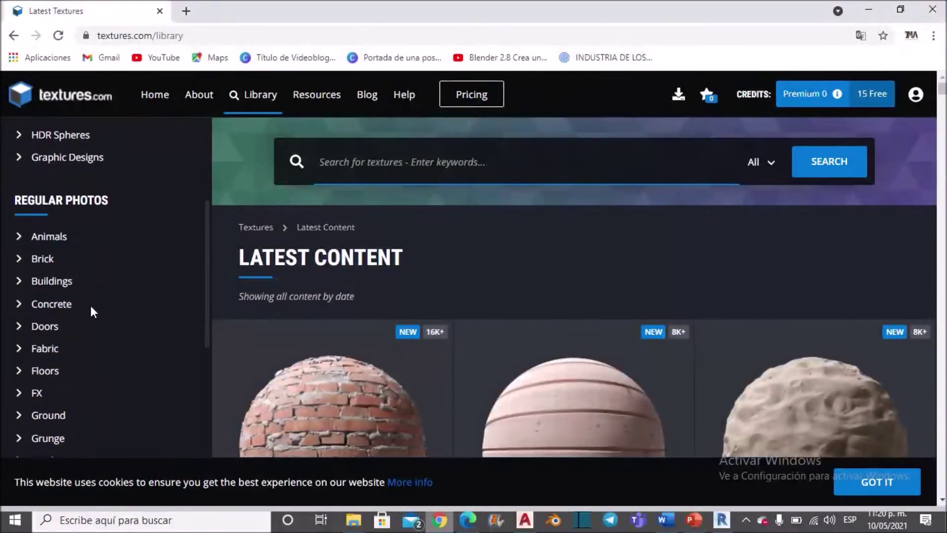
scroll(77, 271, "down", 2)
scroll(71, 274, "down", 2)
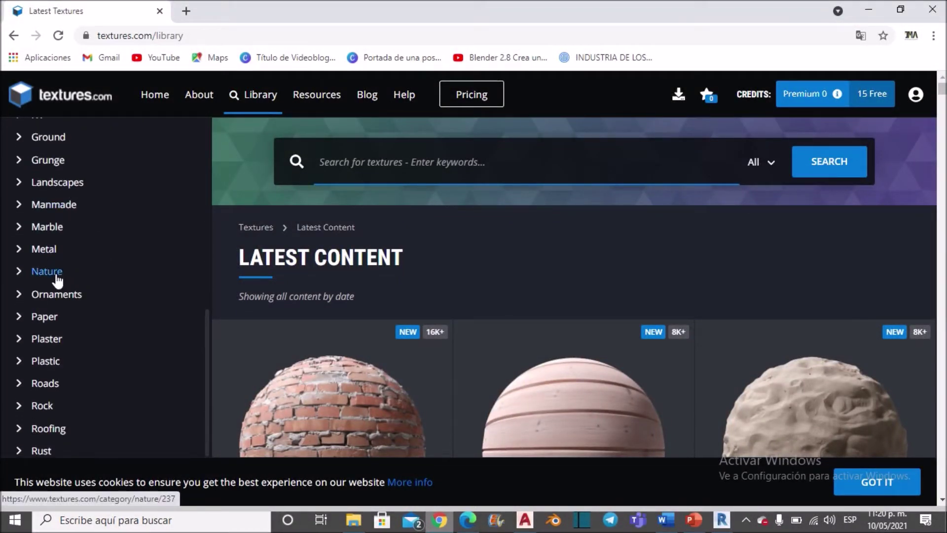
left_click(57, 278)
Scroll down the Nature subcategories and open Trees.
scroll(73, 292, "down", 1)
scroll(74, 292, "down", 2)
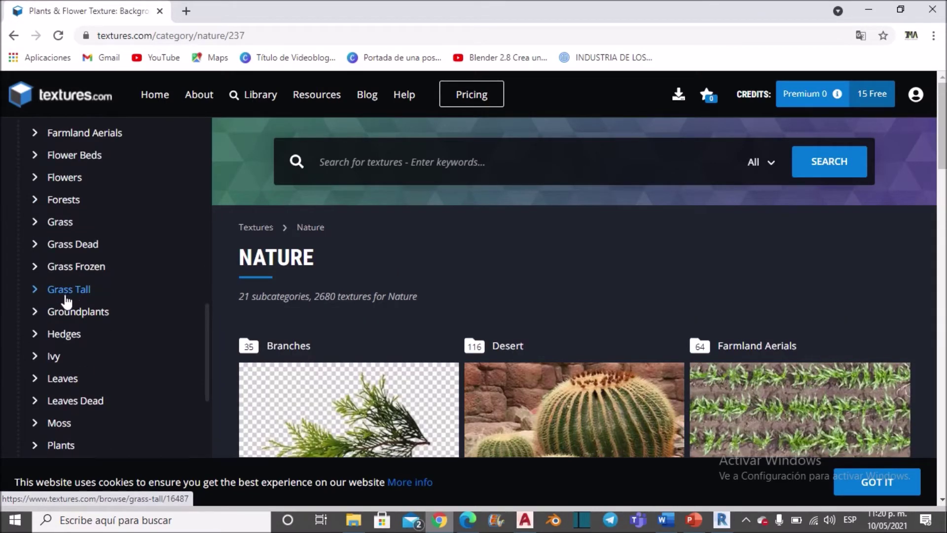
scroll(67, 301, "down", 2)
scroll(64, 300, "down", 1)
scroll(59, 305, "down", 1)
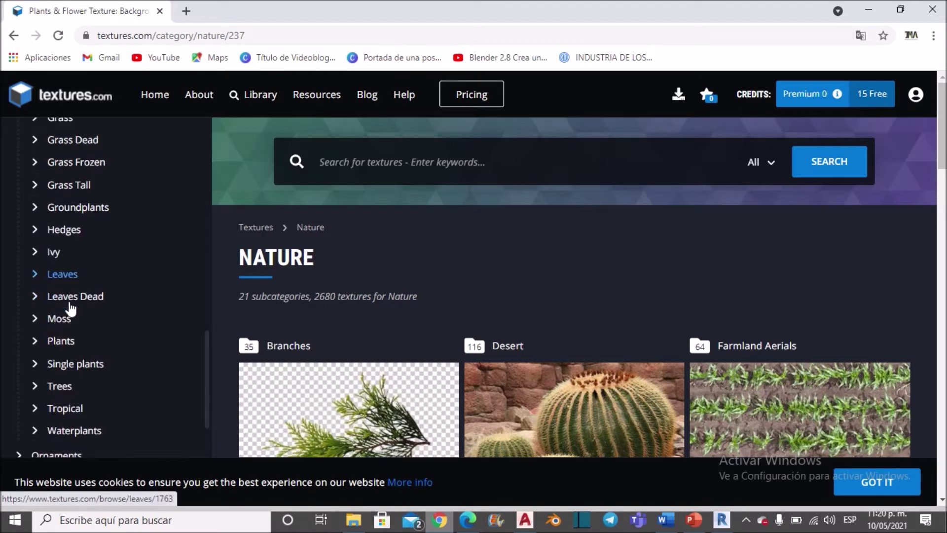
scroll(69, 309, "down", 2)
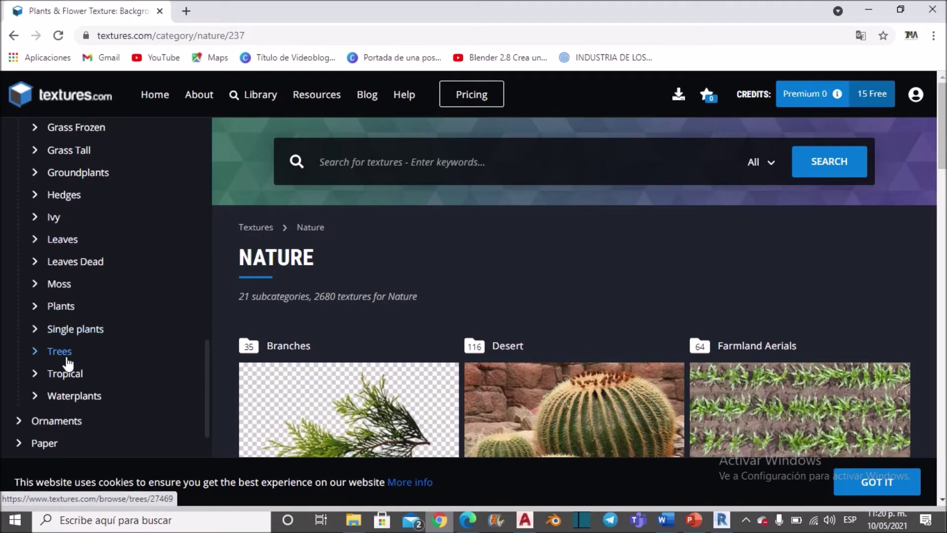
left_click(65, 353)
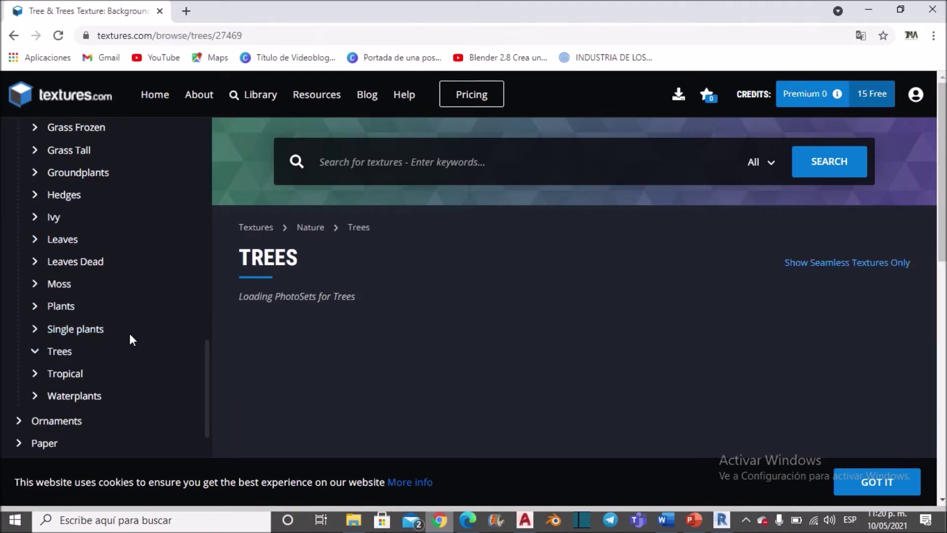
Browse the cutout tree thumbnails and open the Trees0058 texture page.
scroll(378, 314, "down", 2)
scroll(377, 314, "down", 1)
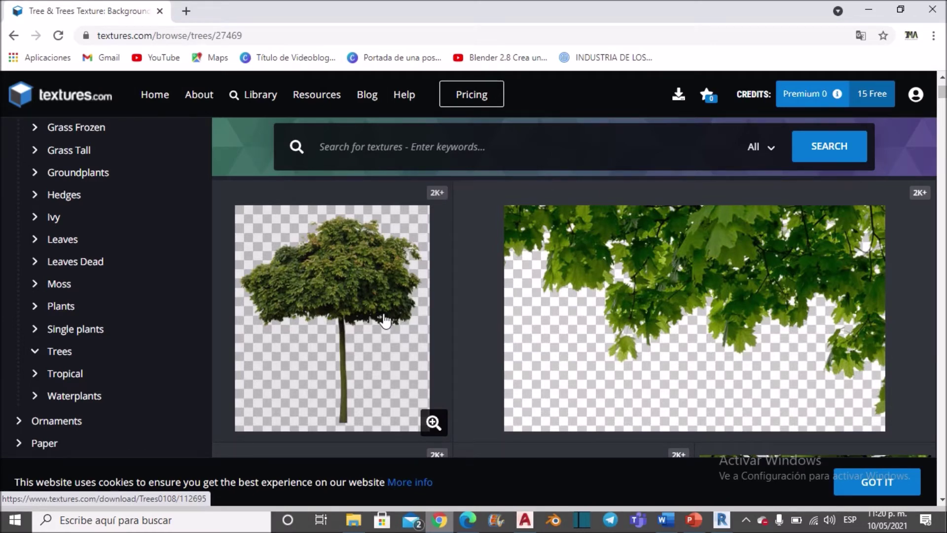
scroll(386, 321, "down", 2)
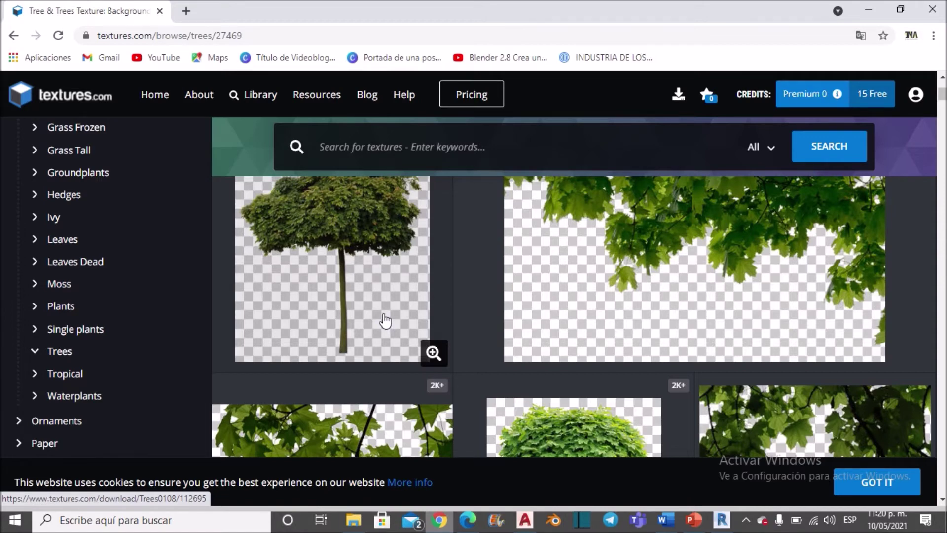
scroll(393, 312, "down", 3)
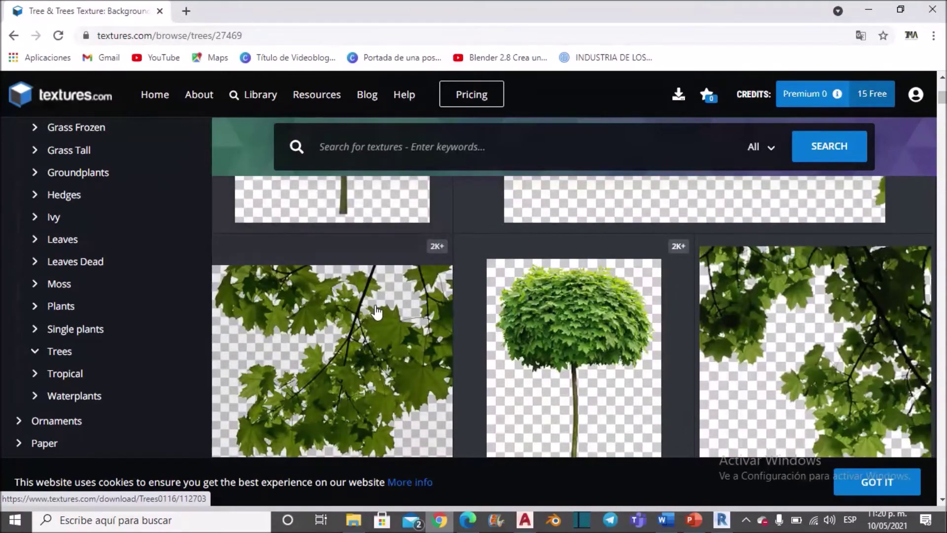
scroll(400, 323, "down", 5)
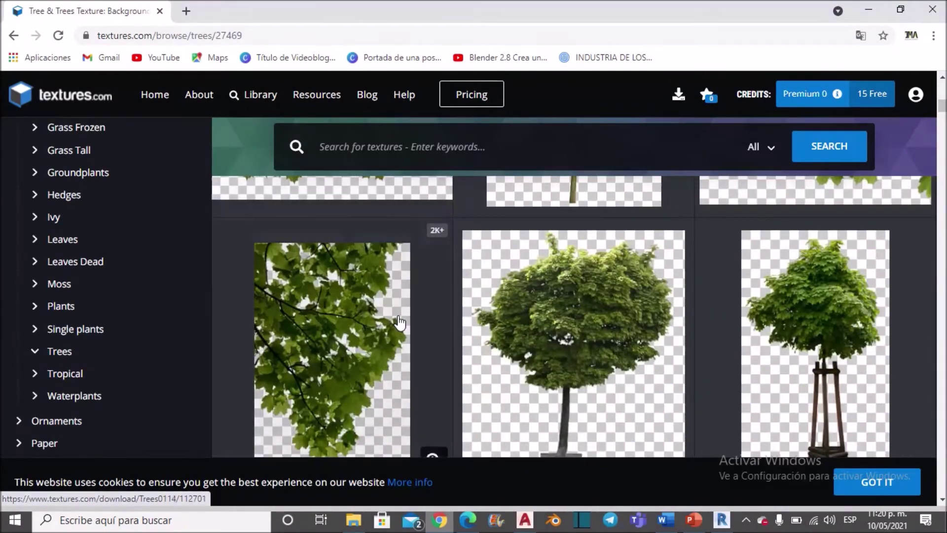
scroll(400, 323, "down", 2)
scroll(399, 323, "down", 2)
scroll(400, 323, "down", 1)
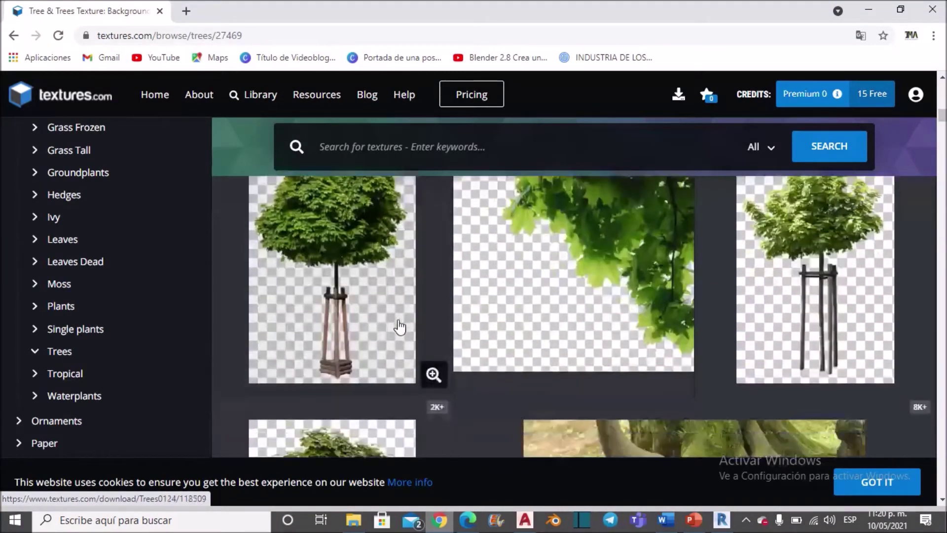
scroll(400, 326, "down", 3)
scroll(401, 327, "down", 1)
scroll(402, 326, "down", 4)
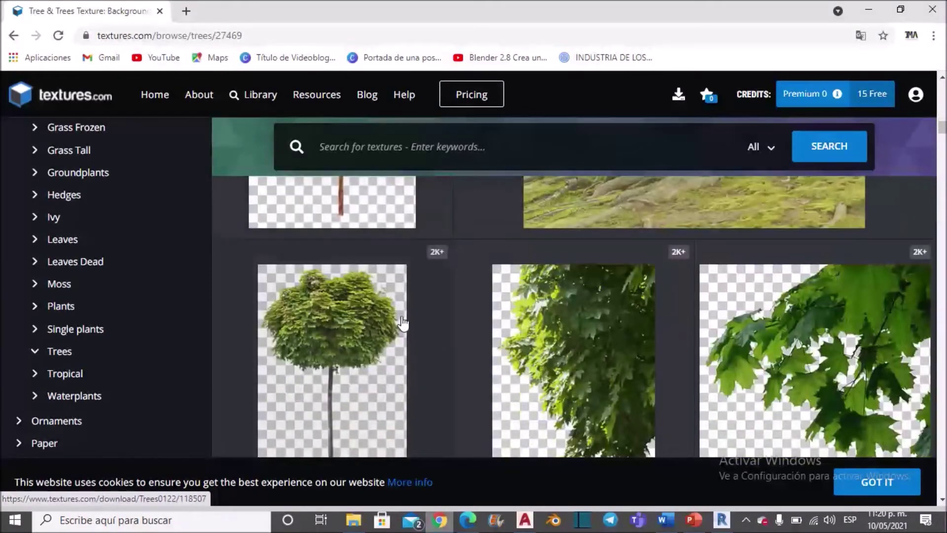
scroll(402, 323, "down", 1)
scroll(402, 323, "down", 3)
scroll(402, 323, "down", 1)
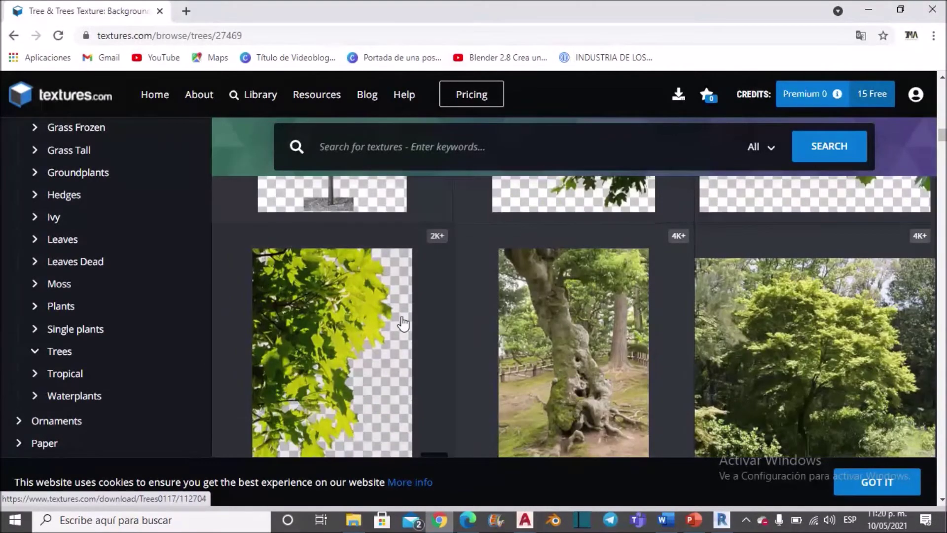
scroll(401, 321, "down", 3)
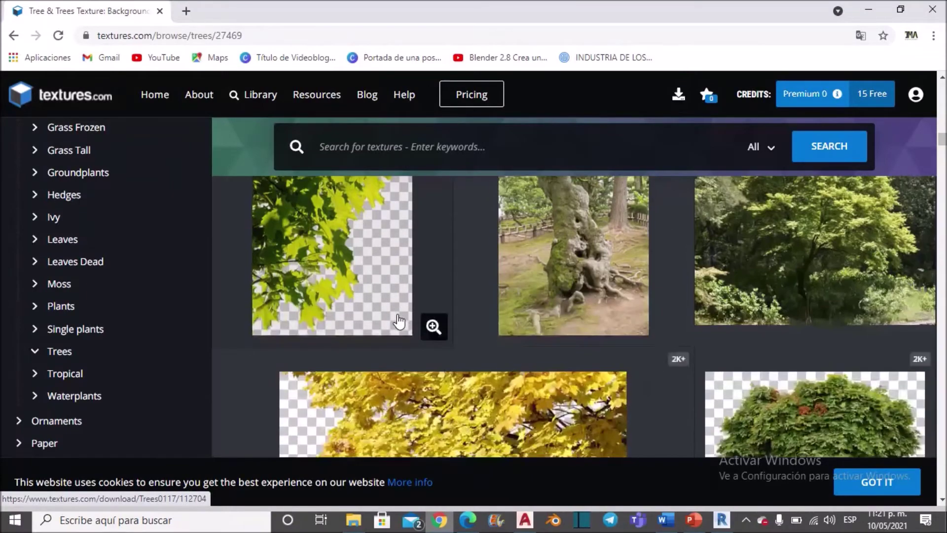
scroll(455, 322, "down", 1)
scroll(454, 322, "down", 1)
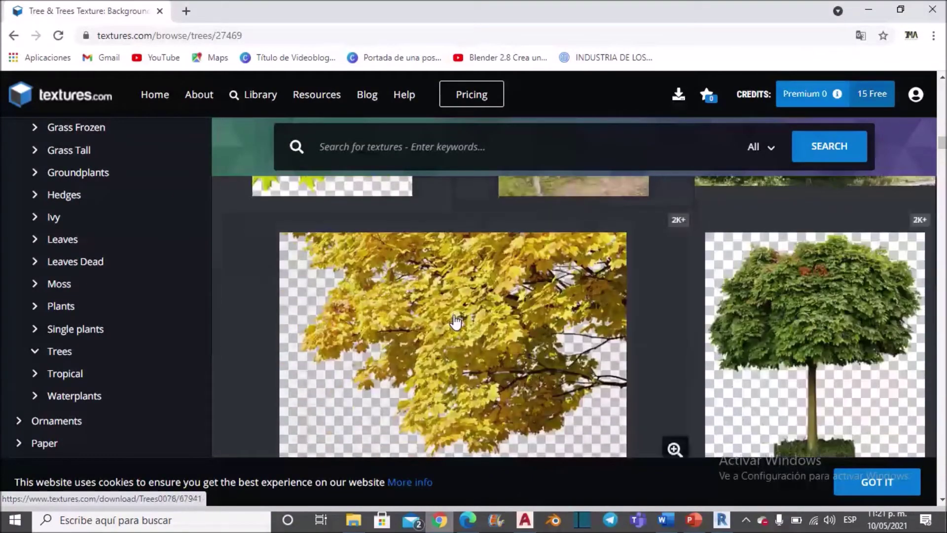
scroll(455, 322, "down", 3)
scroll(455, 322, "down", 3)
scroll(454, 322, "down", 3)
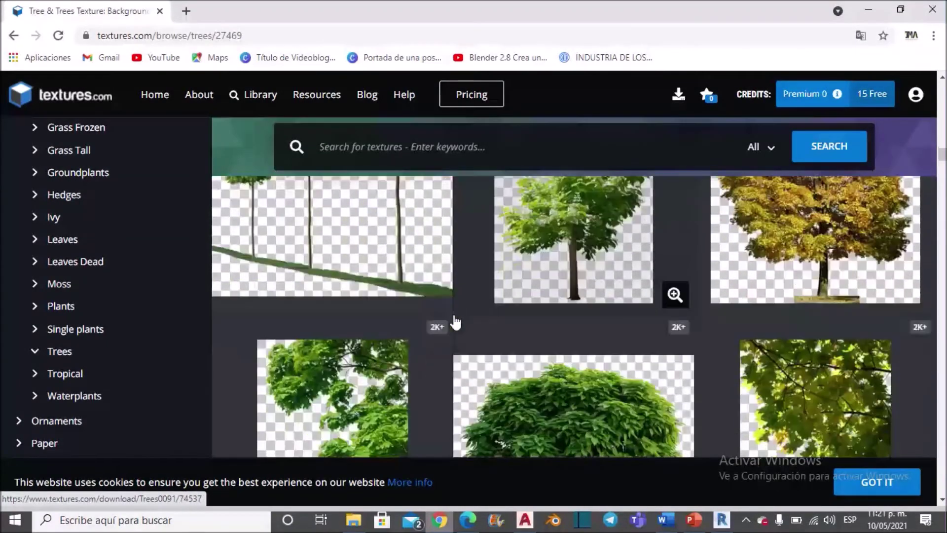
scroll(508, 313, "up", 1)
scroll(508, 313, "down", 1)
scroll(508, 313, "down", 2)
scroll(508, 313, "down", 3)
scroll(508, 313, "down", 1)
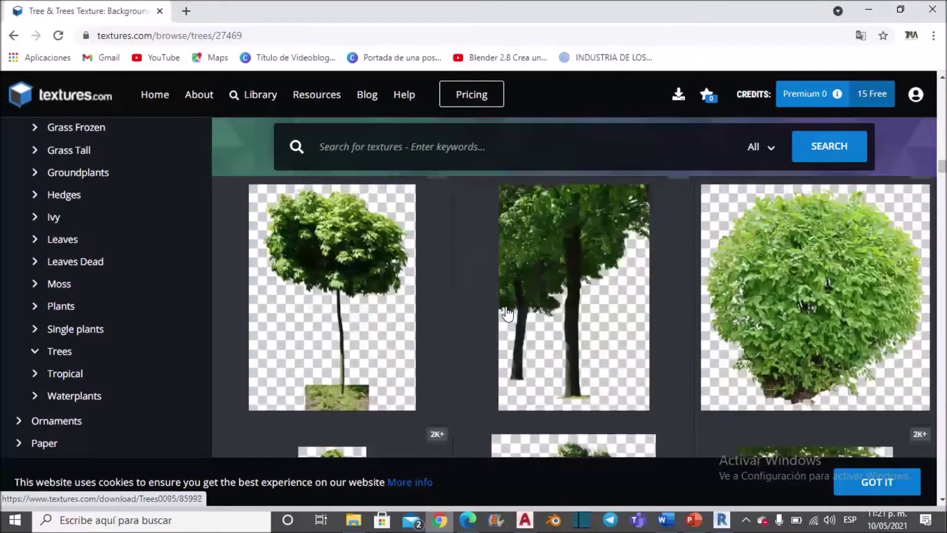
scroll(508, 313, "down", 1)
scroll(508, 312, "down", 1)
scroll(508, 313, "down", 1)
scroll(508, 313, "down", 2)
scroll(606, 360, "down", 2)
scroll(607, 359, "down", 2)
scroll(608, 359, "down", 2)
scroll(608, 359, "down", 2)
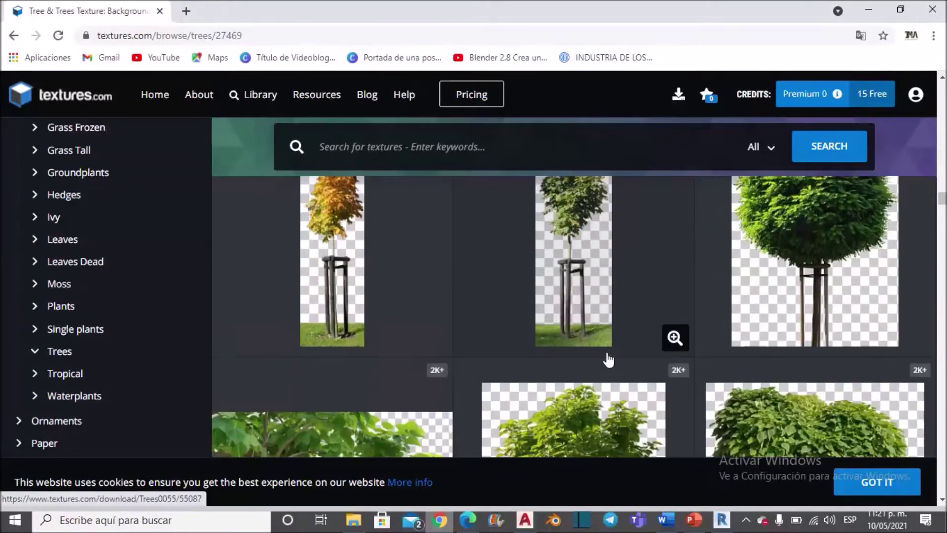
scroll(609, 359, "down", 2)
scroll(612, 360, "down", 1)
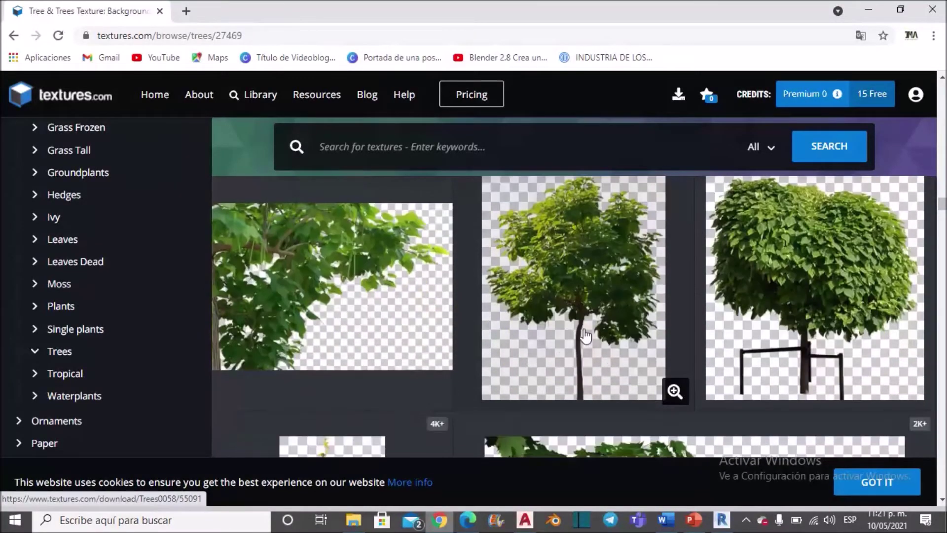
left_click(555, 302)
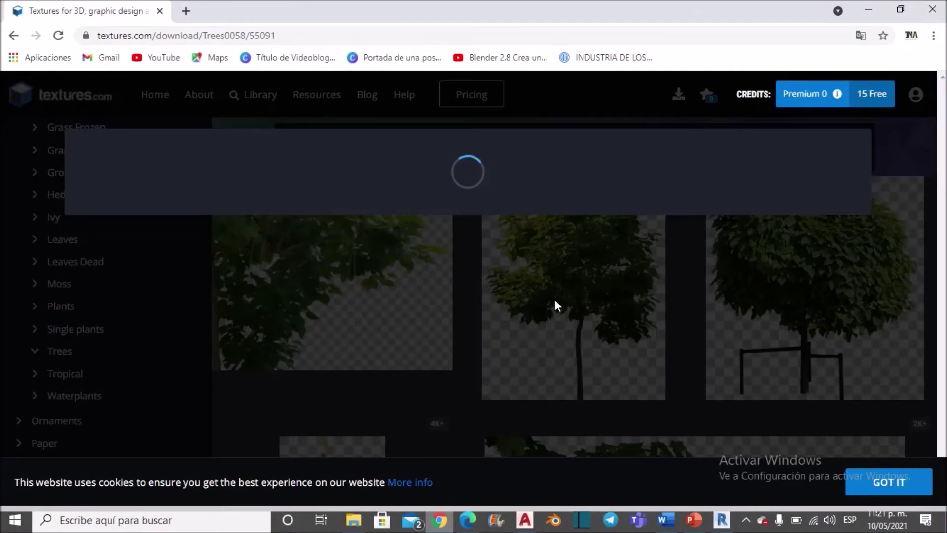
Download the free small (S) masked PNG of Trees0058 Image 1.
scroll(514, 298, "down", 3)
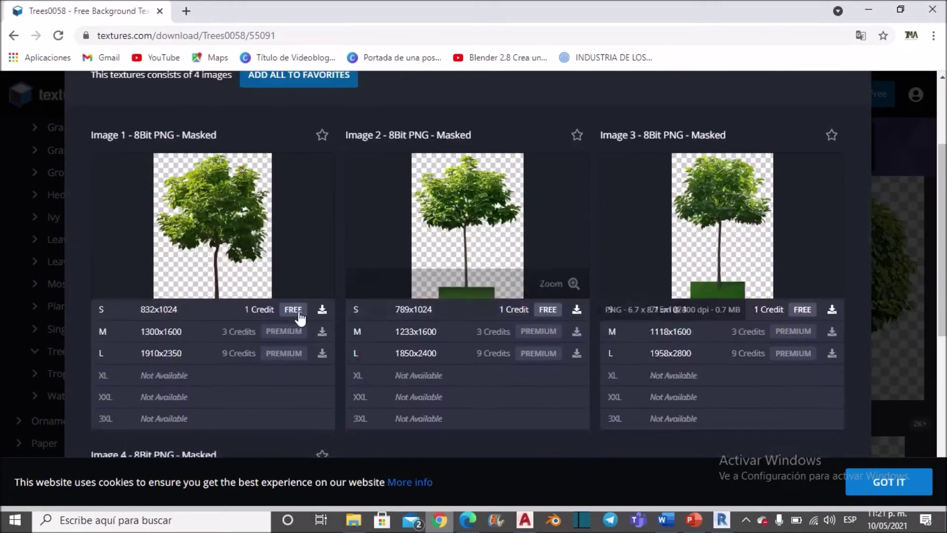
scroll(296, 315, "up", 2)
left_click(166, 382)
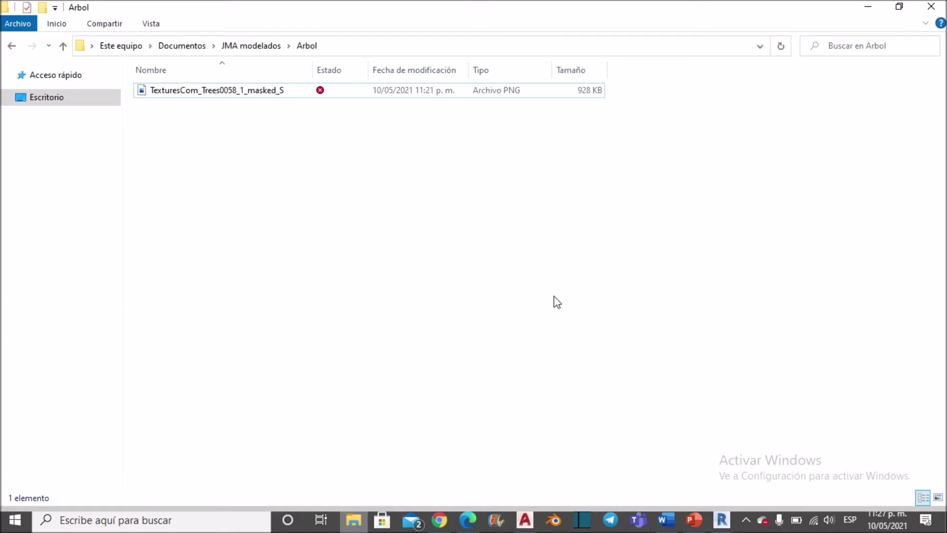
In AutoCAD, set a top view of the grass plane and pan it lower left.
left_click(525, 520)
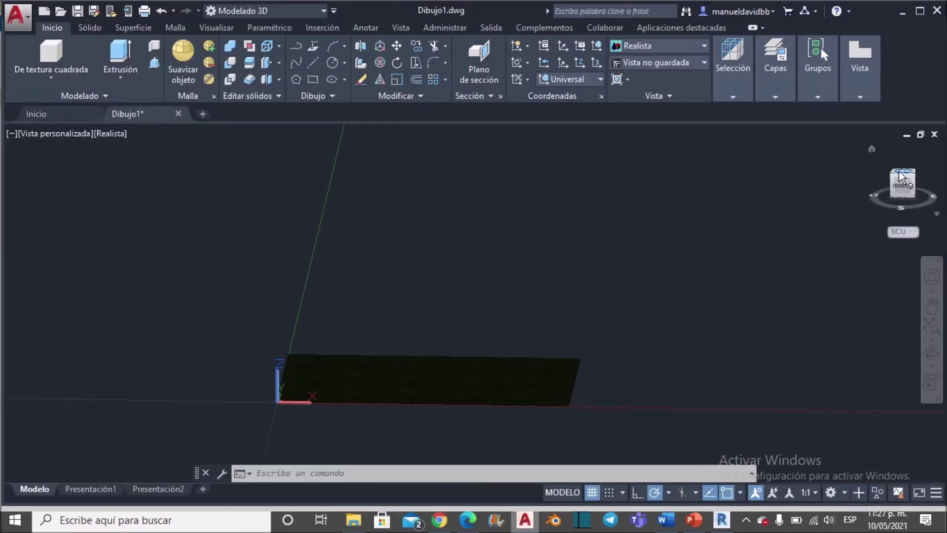
left_click(904, 185)
left_click(905, 182)
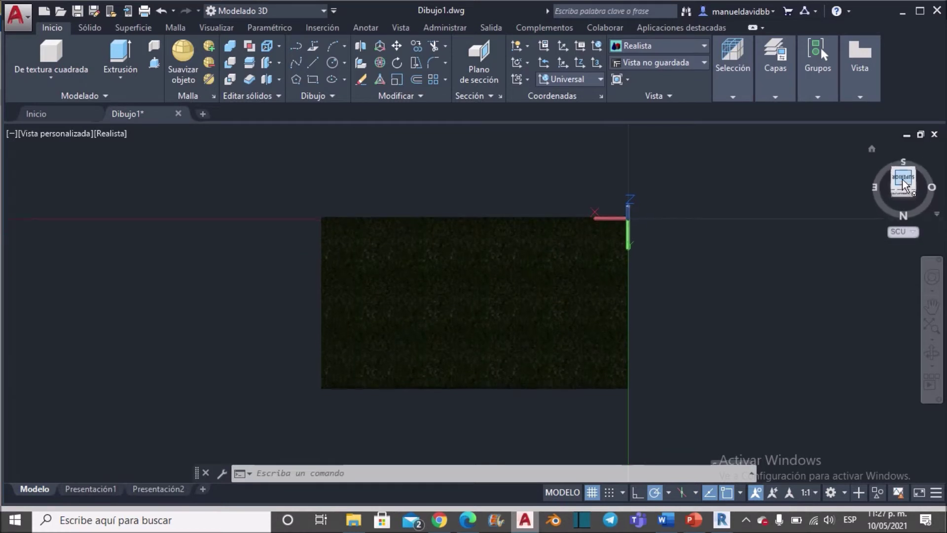
left_click(927, 151)
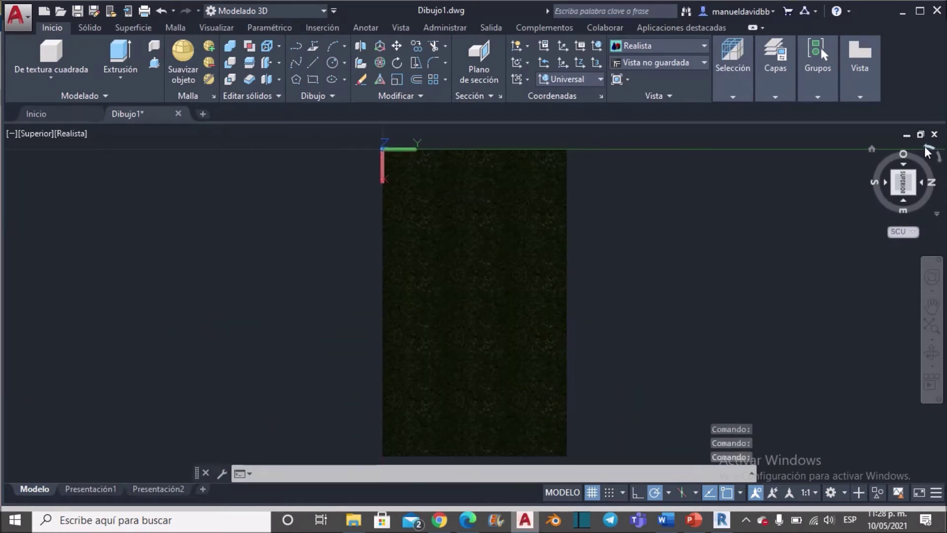
left_click(927, 151)
mouse_move(723, 220)
middle_mouse_down()
mouse_move(476, 258)
mouse_move(446, 275)
middle_mouse_up()
Drag TexturesCom_Trees0058_1_masked_S.png from the Arbol folder into the AutoCAD drawing.
left_click(353, 520)
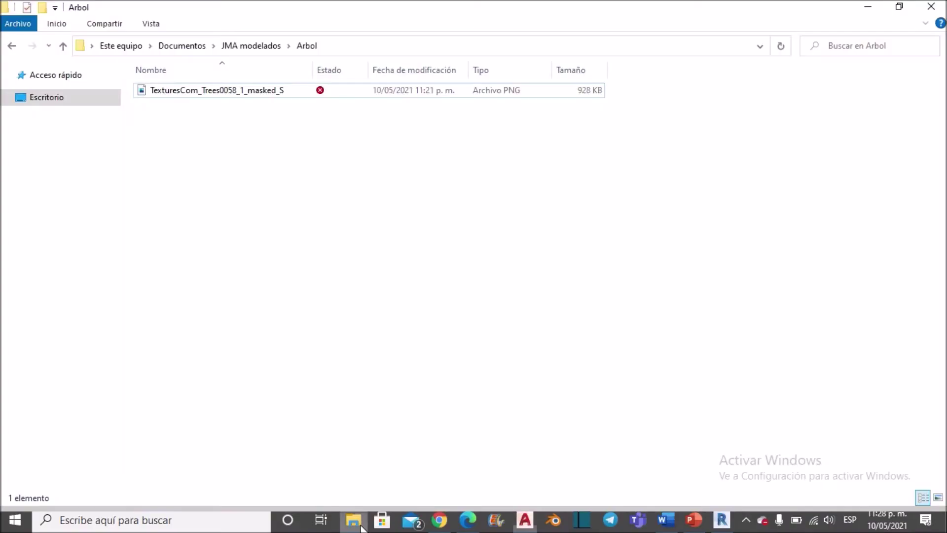
left_click(202, 93)
left_click_drag(167, 94, 525, 523)
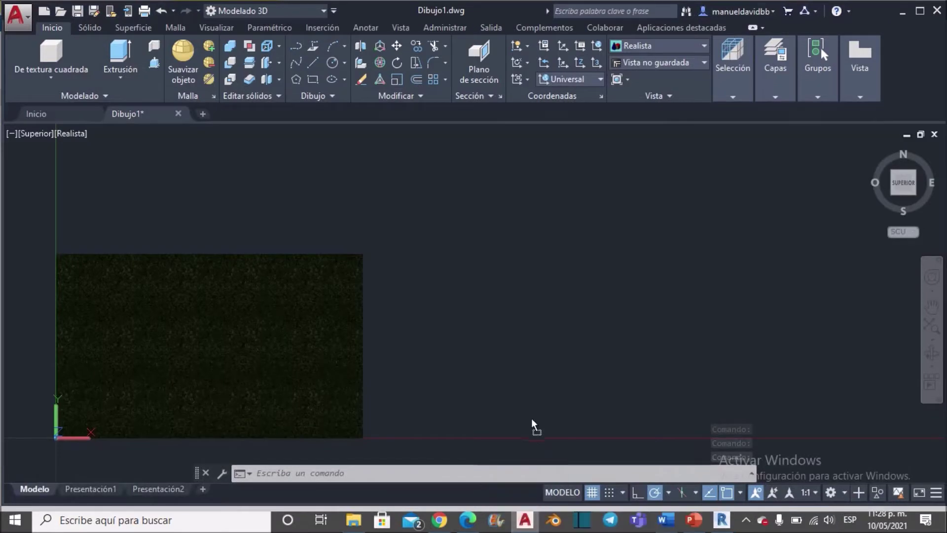
left_click_drag(526, 523, 561, 412)
Place the tree image beside the grass slab at scale 1 with 0° rotation.
scroll(575, 370, "up", 3)
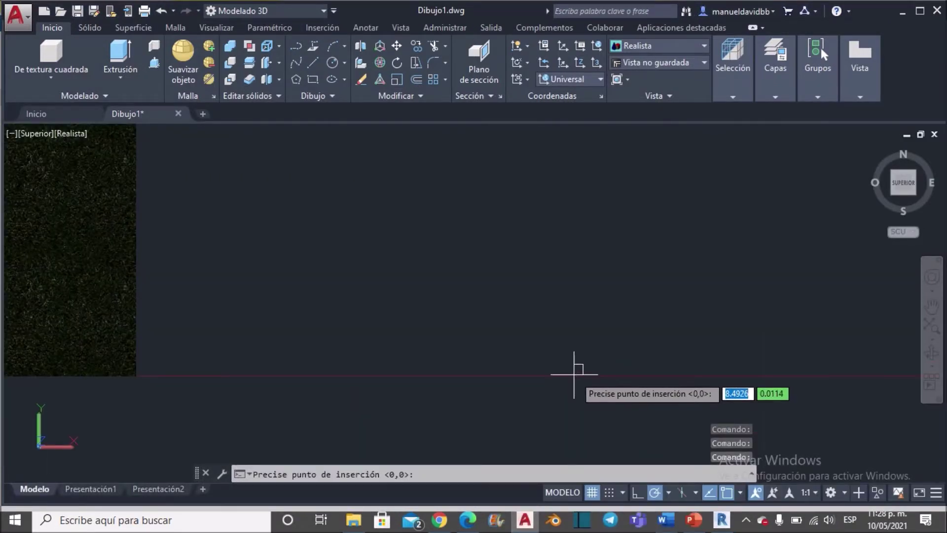
left_click(574, 377)
scroll(497, 369, "down", 3)
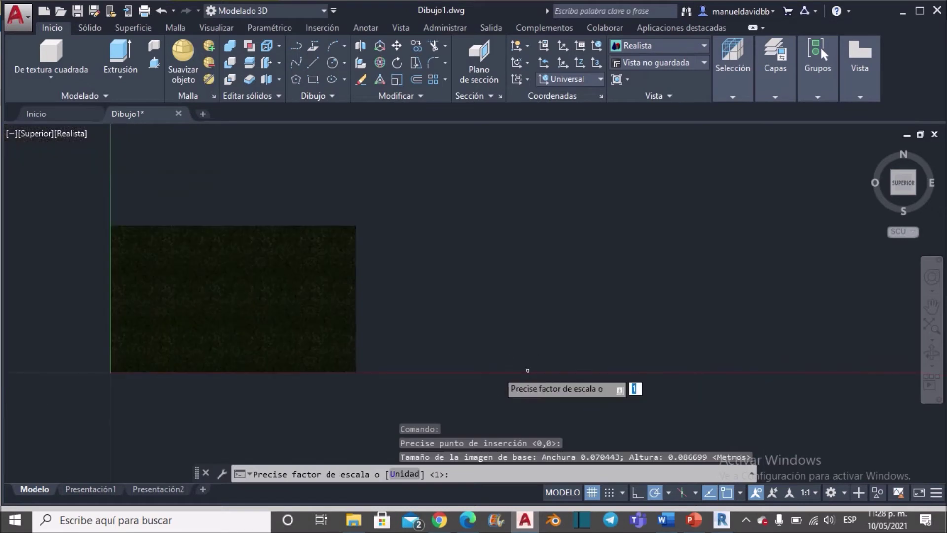
scroll(498, 370, "down", 3)
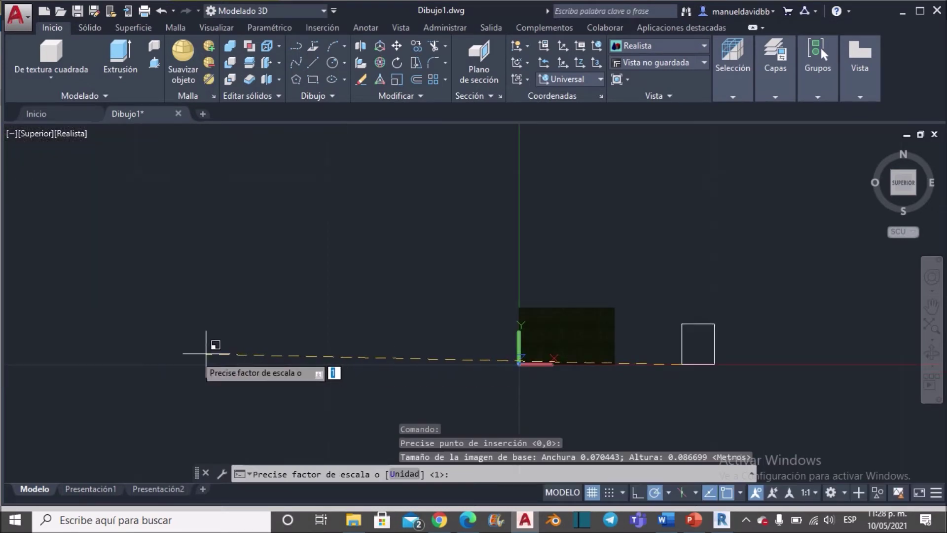
scroll(138, 339, "up", 1)
scroll(318, 296, "down", 5)
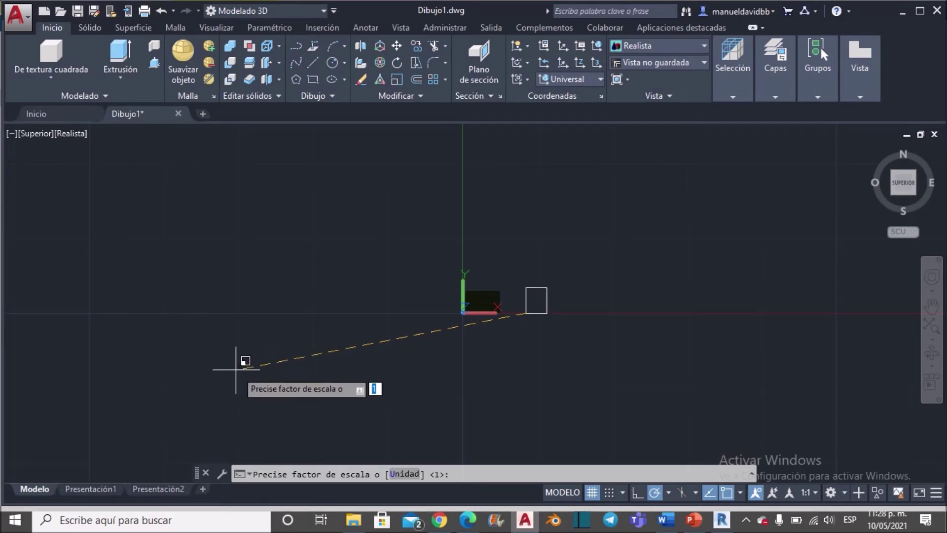
key("Return")
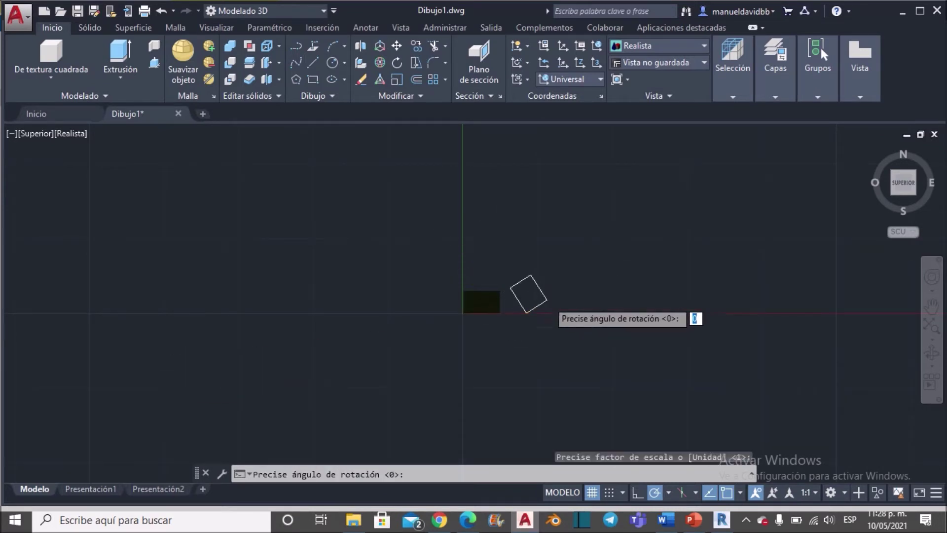
scroll(553, 296, "up", 5)
left_click(645, 337)
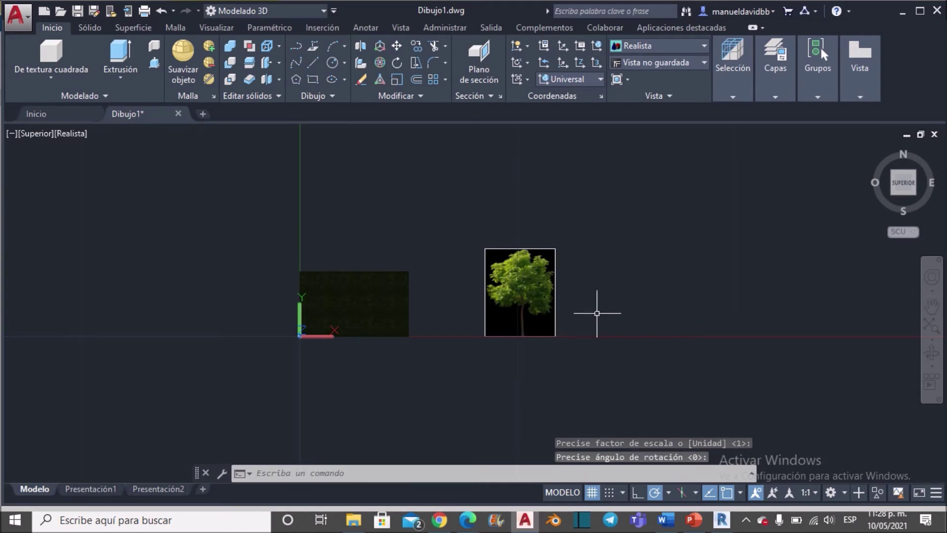
Reframe the view around the placed tree image and select it.
scroll(501, 318, "up", 3)
scroll(482, 313, "up", 3)
middle_click_drag(482, 313, 473, 357)
scroll(444, 367, "down", 3)
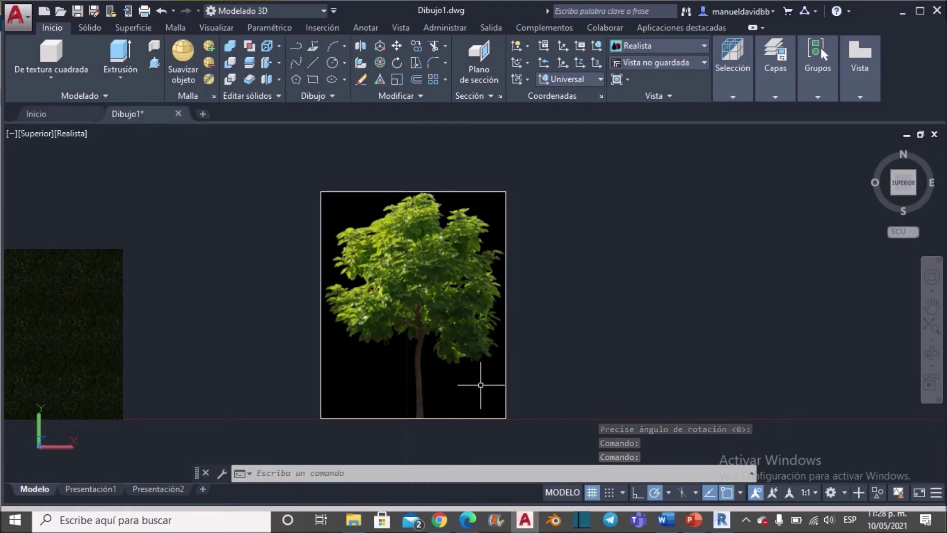
scroll(508, 192, "up", 2)
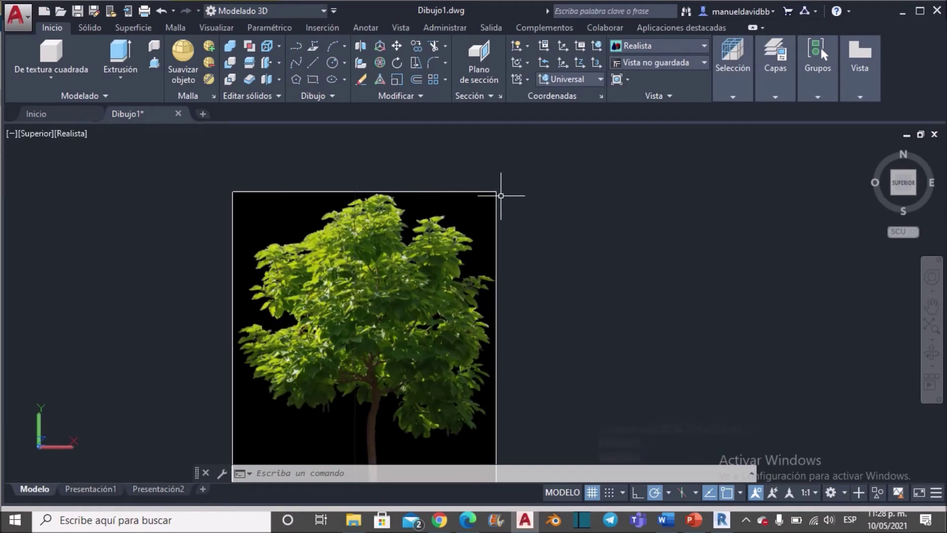
left_click(497, 196)
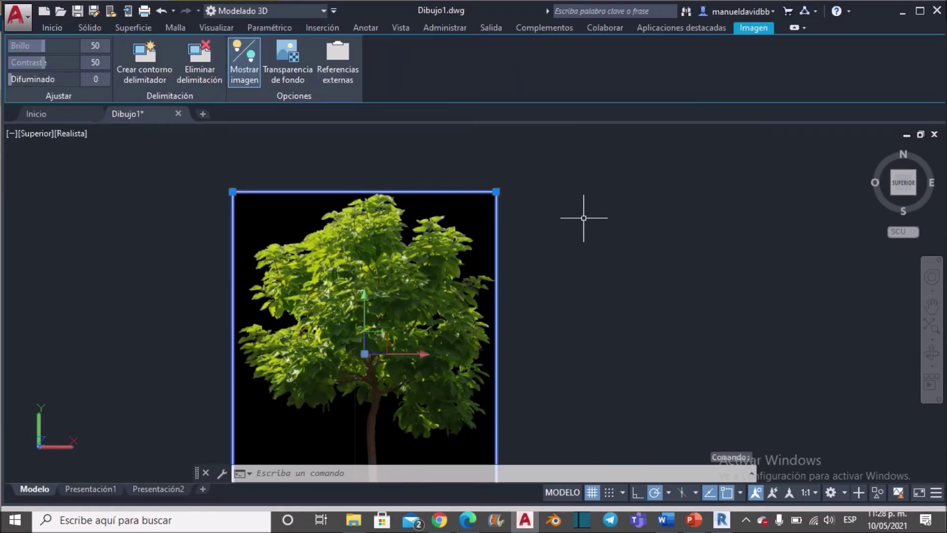
Window-select the tree image and turn on Transparencia de fondo to hide its black backdrop.
key("Escape")
left_click(405, 269)
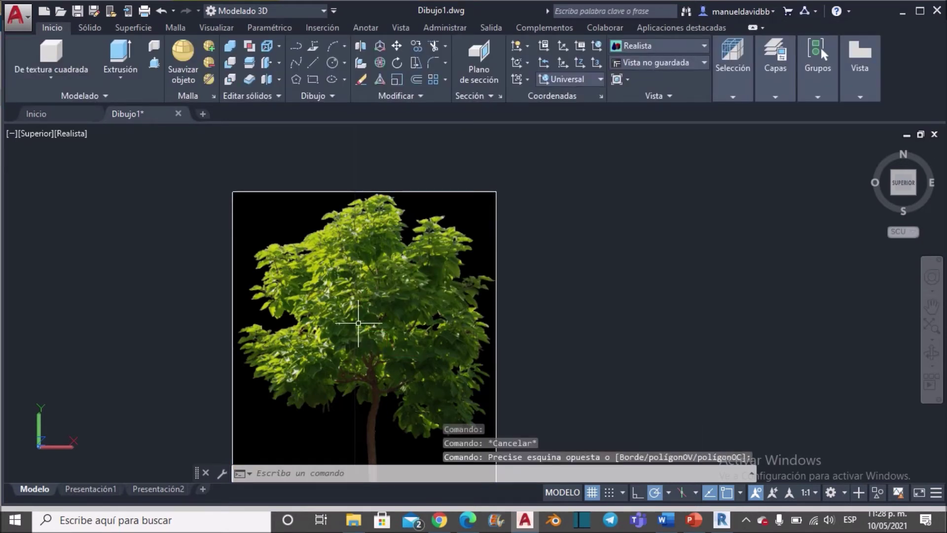
left_click(495, 217)
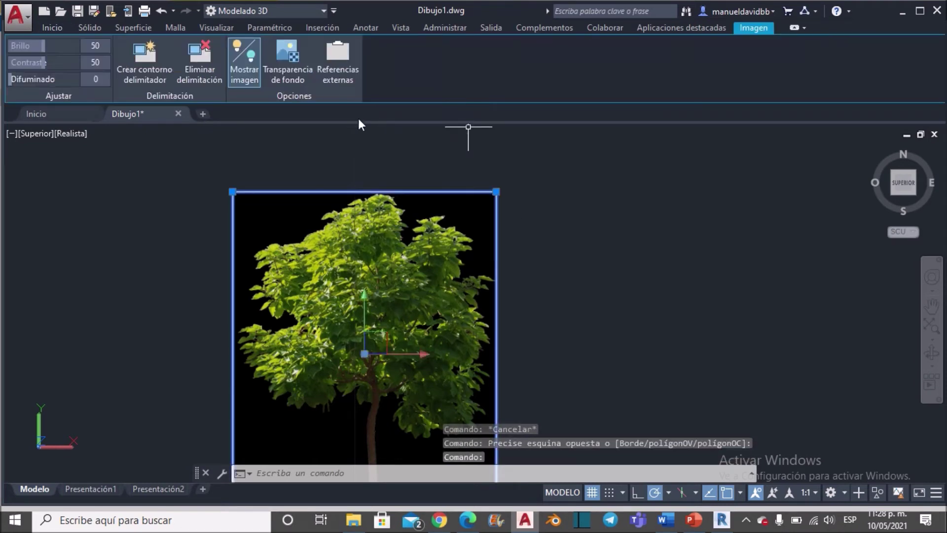
left_click(291, 77)
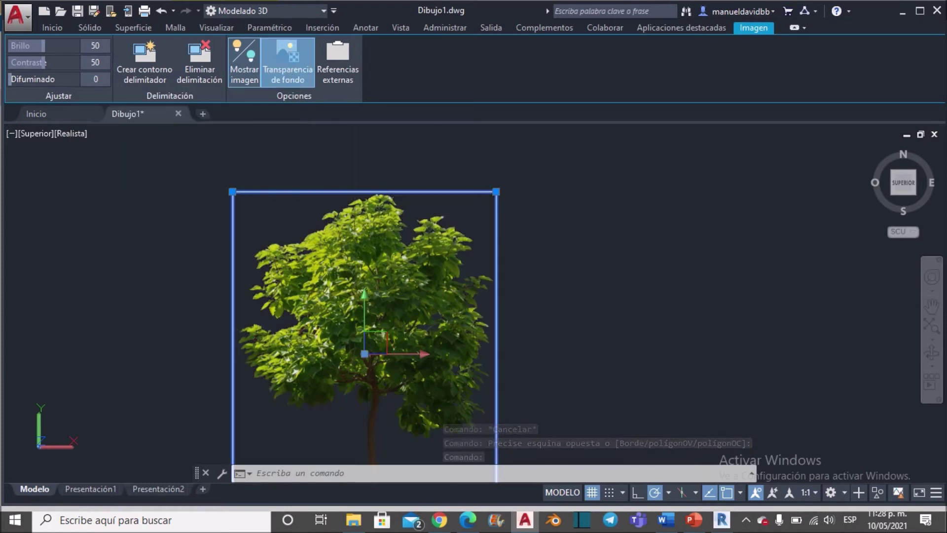
scroll(597, 316, "down", 2)
key("Escape")
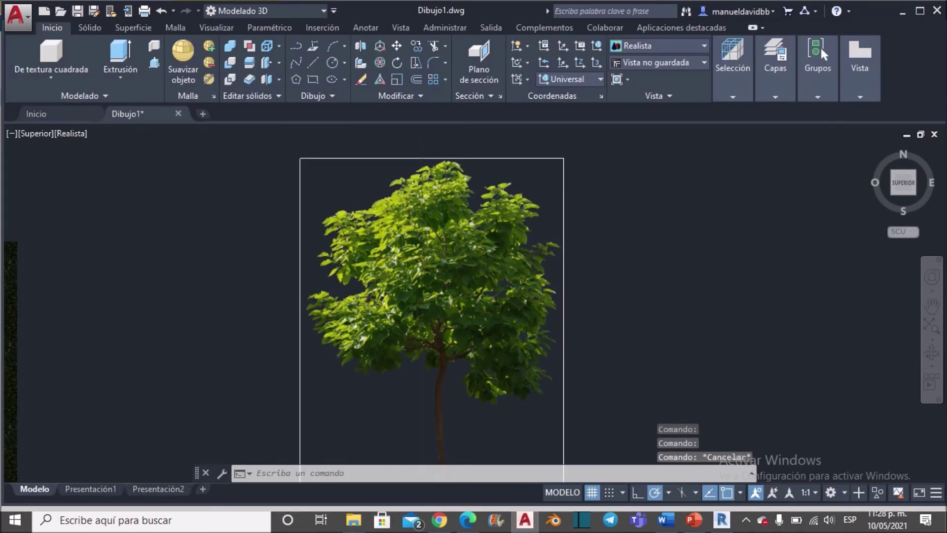
scroll(607, 319, "down", 1)
scroll(607, 318, "down", 2)
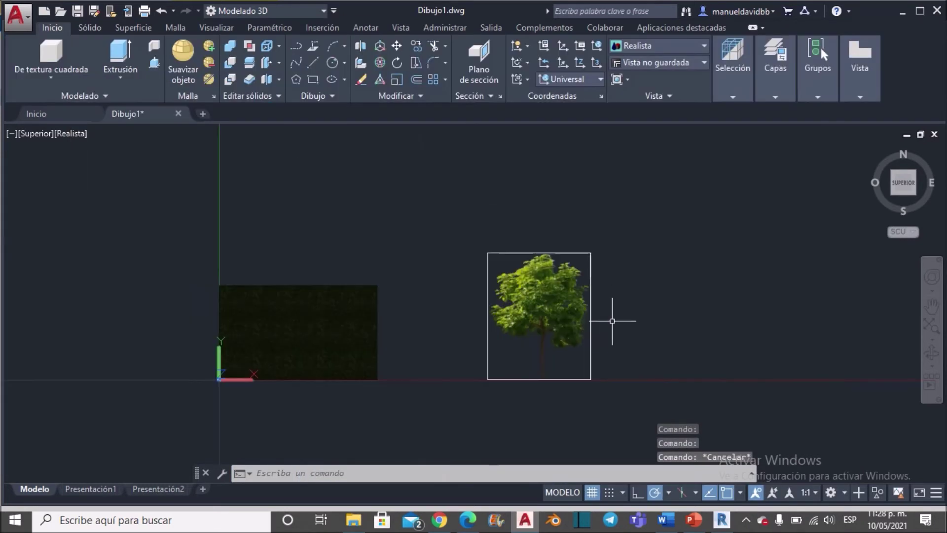
left_click(926, 363)
Orbit to a 3D view showing the grass plane and the flat tree image.
left_click_drag(780, 353, 711, 283)
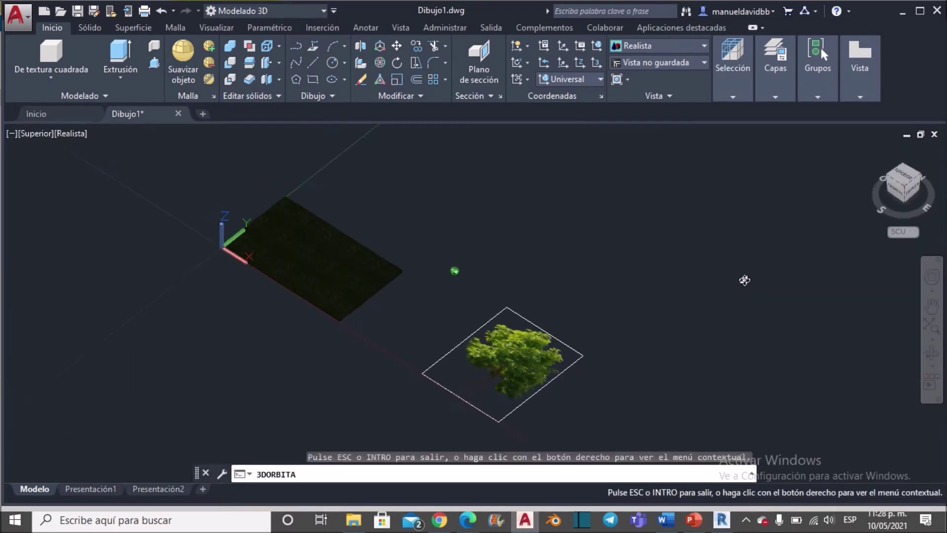
key("Escape")
scroll(543, 360, "up", 3)
scroll(533, 363, "up", 3)
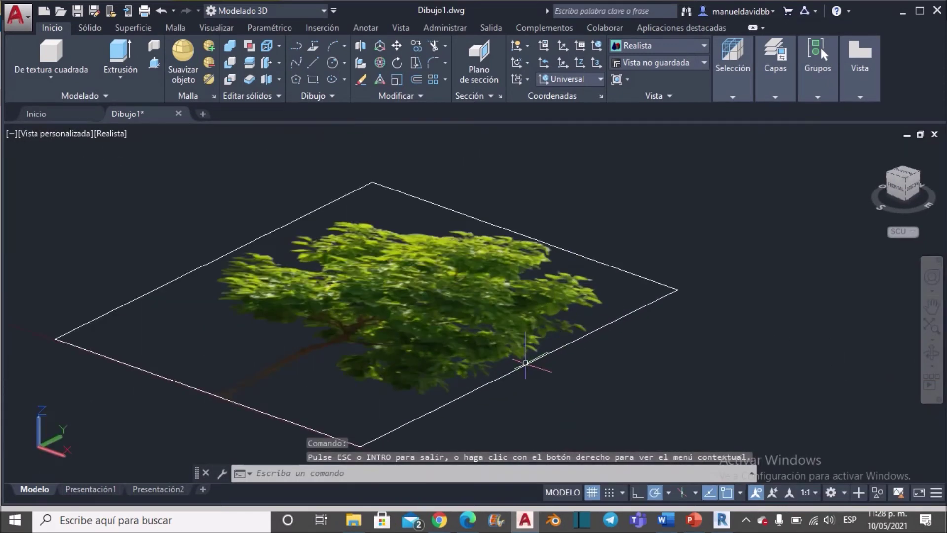
Select the tree image and start 3D Rotate from the Inicio tab's Modificar panel.
left_click(526, 364)
scroll(526, 364, "down", 3)
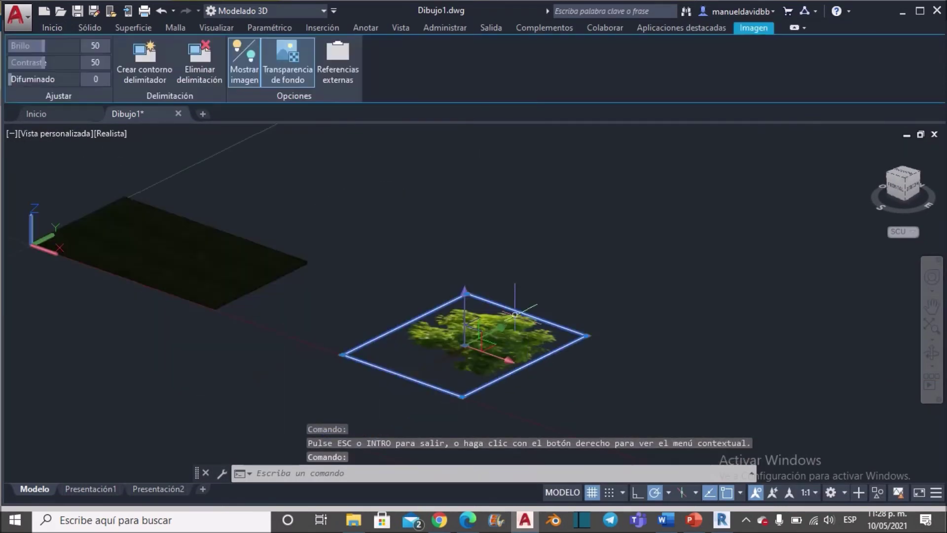
left_click(59, 27)
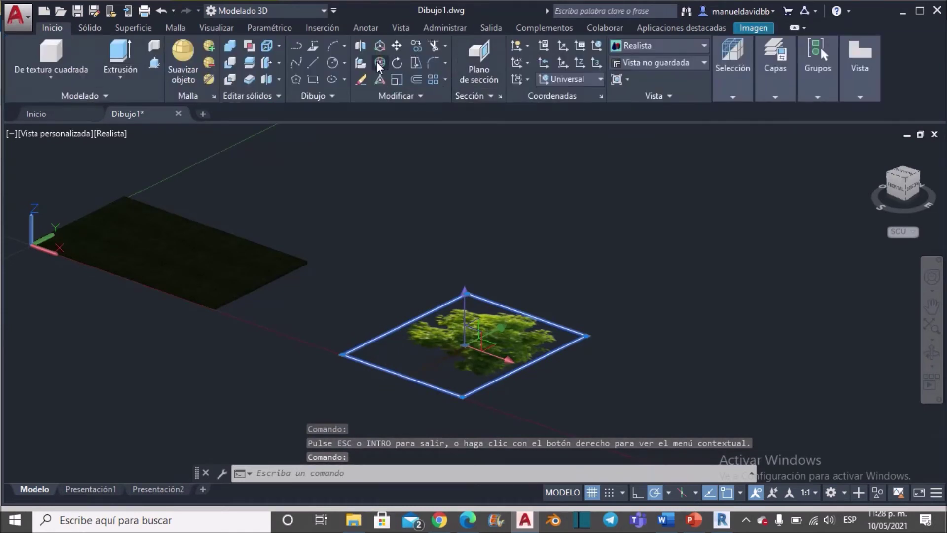
left_click(378, 63)
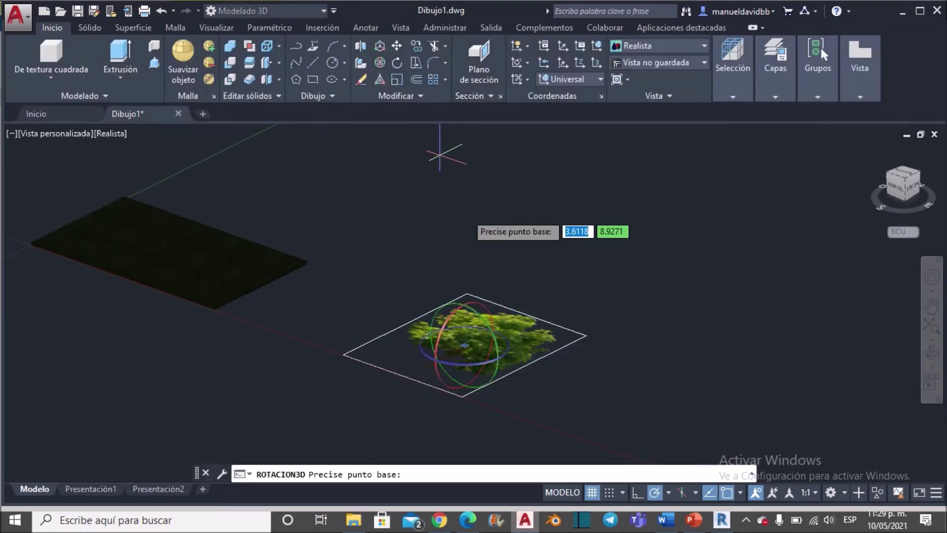
Rotate the tree image 90° about the chosen axis ring so it stands upright.
scroll(449, 349, "up", 3)
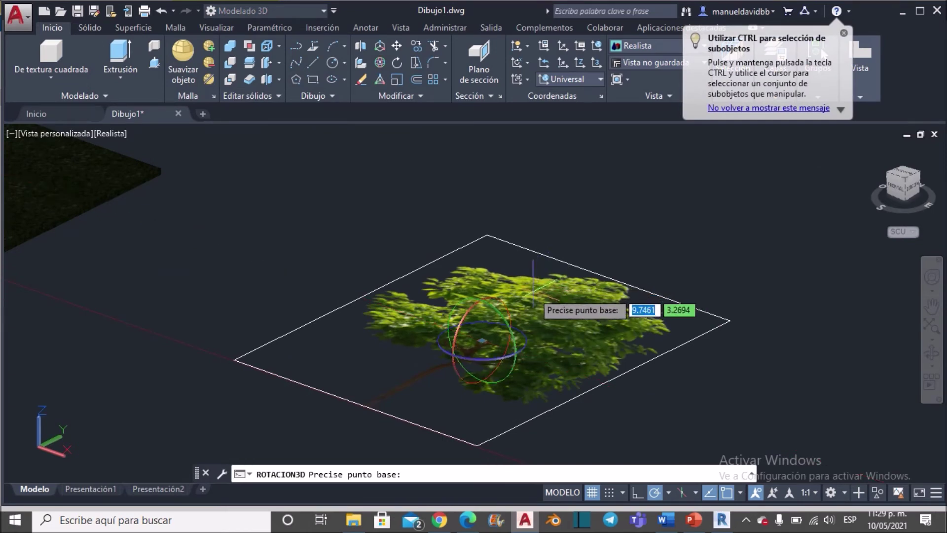
scroll(523, 302, "up", 2)
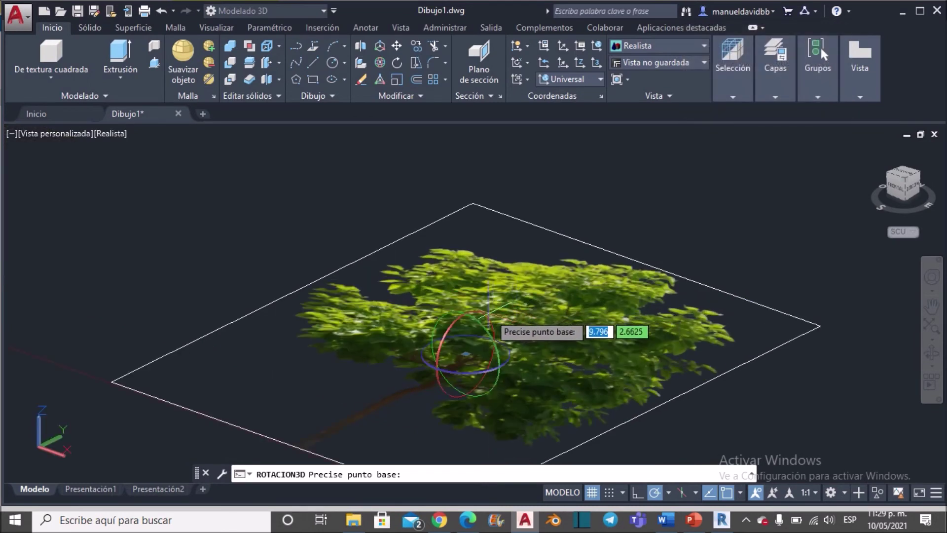
left_click(487, 320)
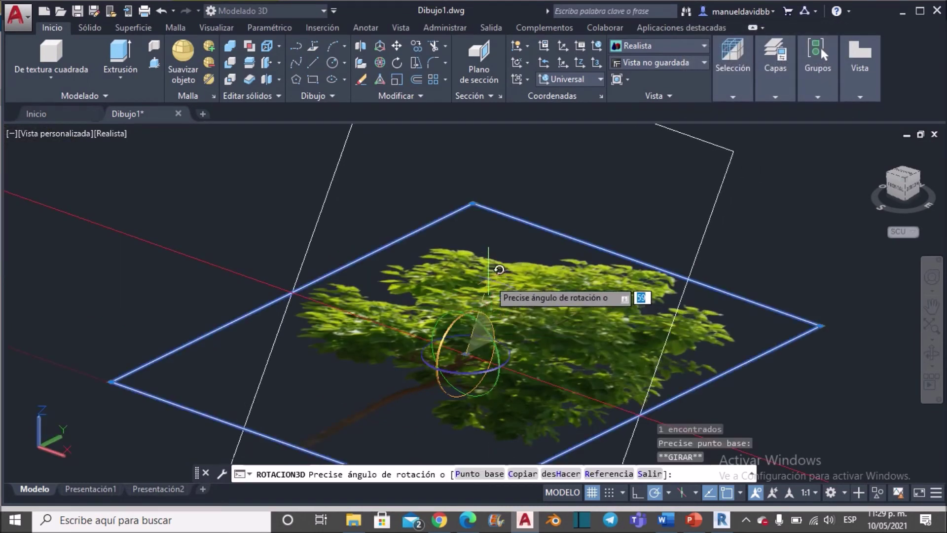
key("Return")
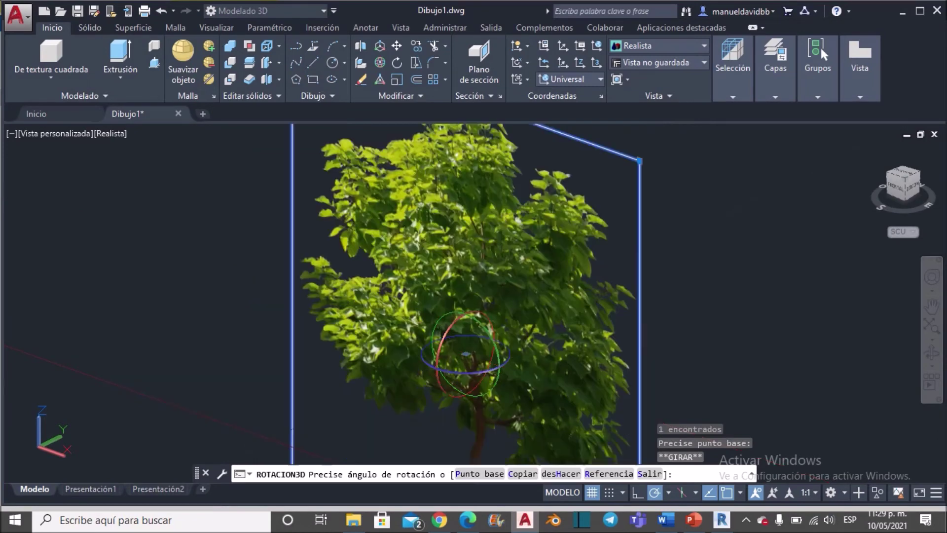
scroll(514, 285, "down", 3)
key("Escape")
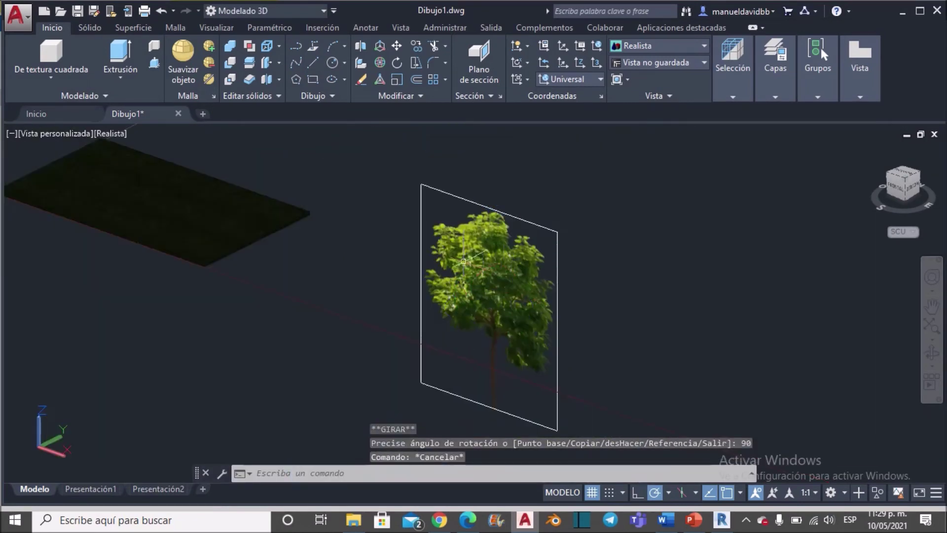
Select the upright tree image.
left_click(440, 190)
key("Escape")
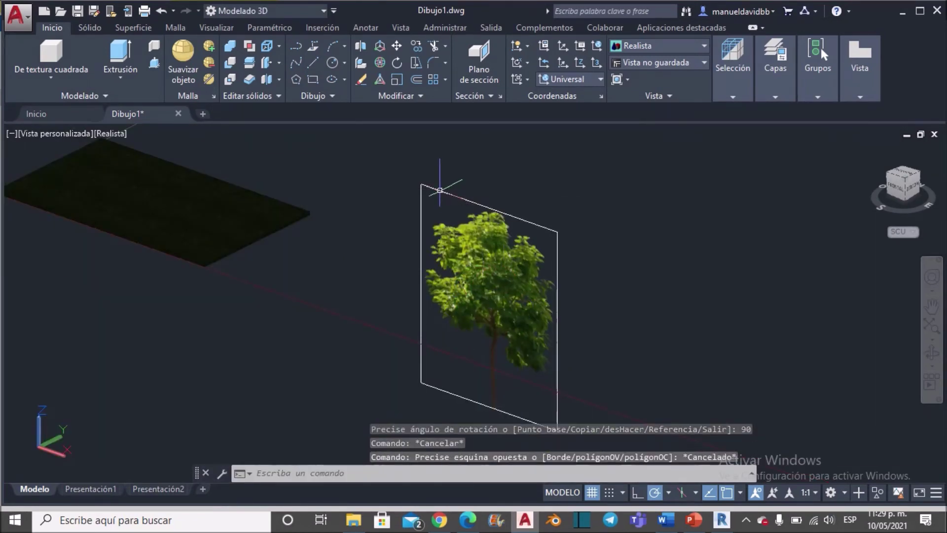
left_click(440, 190)
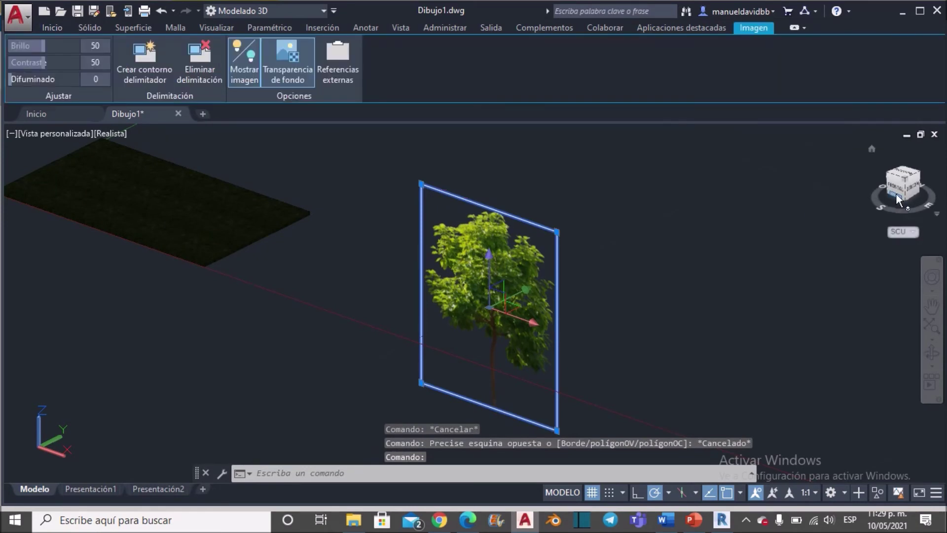
left_click(897, 193)
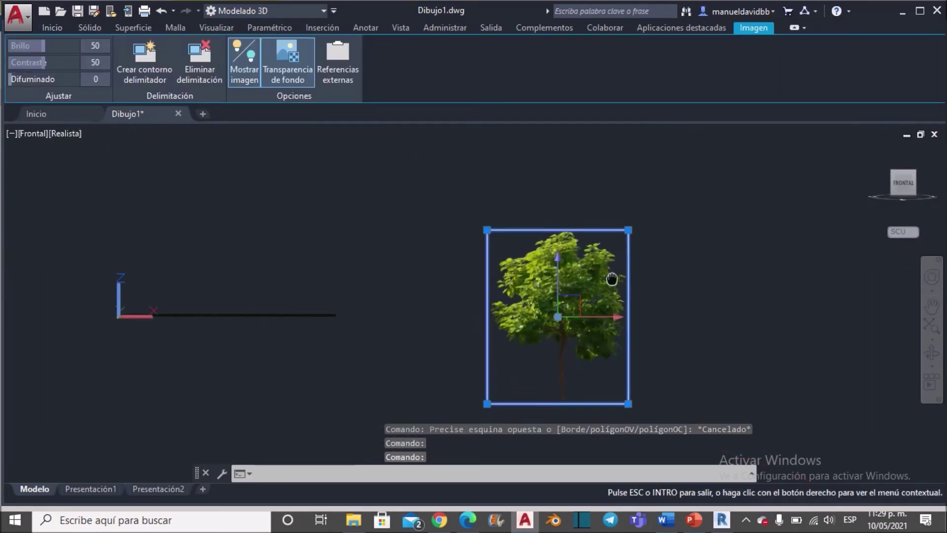
Move the tree image along X over the slab, then along Z onto its surface.
left_click(721, 332)
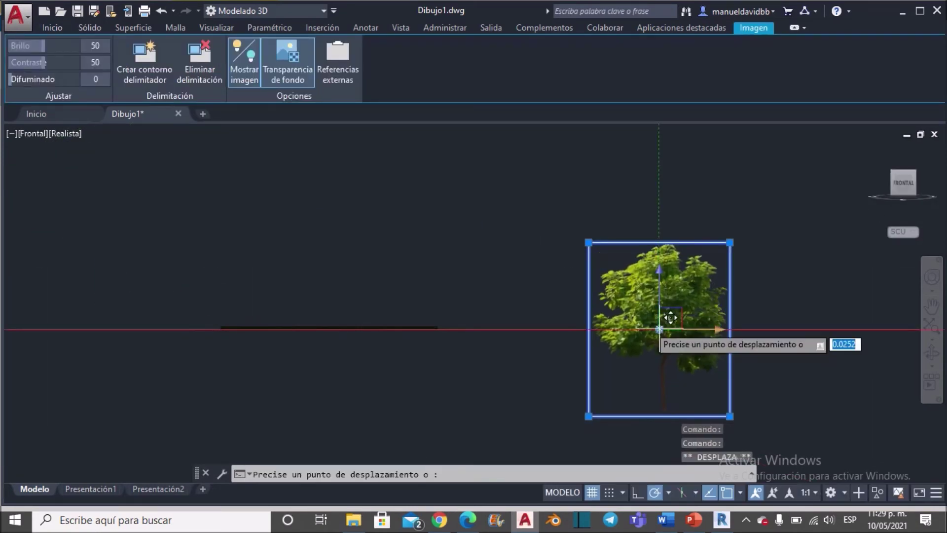
left_click(338, 298)
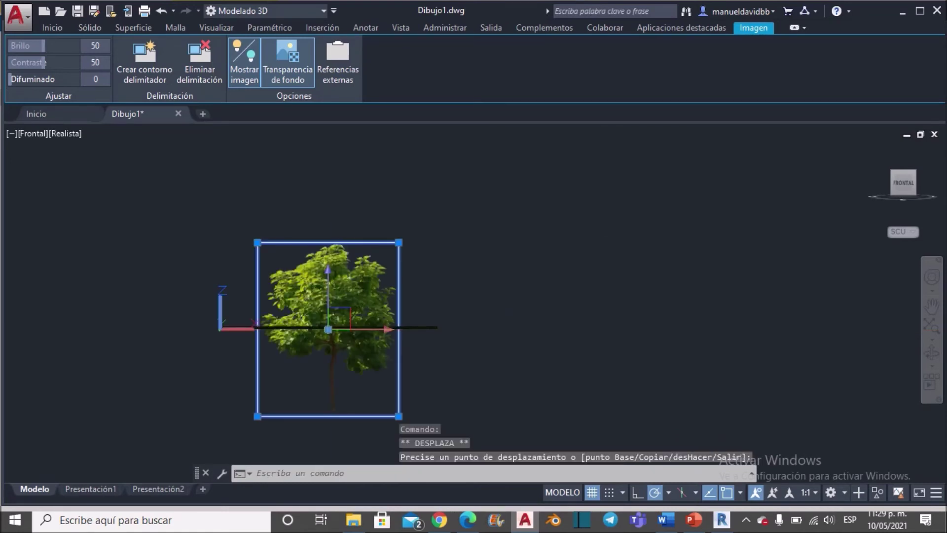
left_click(328, 270)
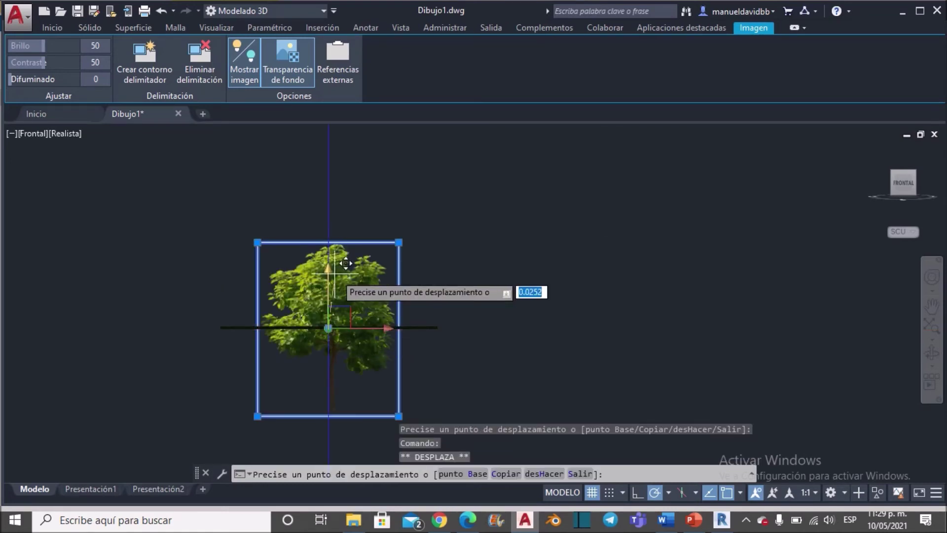
left_click(345, 230)
scroll(336, 326, "up", 3)
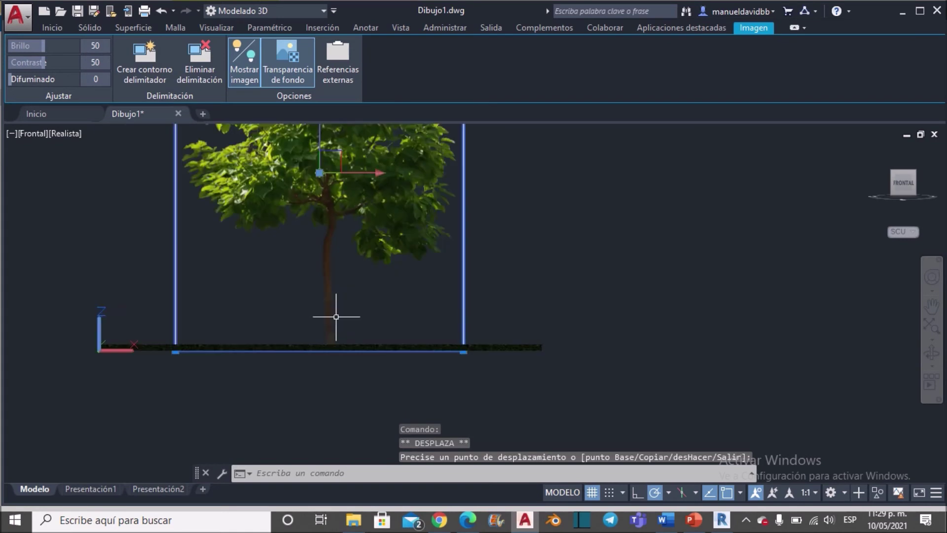
scroll(336, 328, "up", 3)
scroll(336, 328, "down", 2)
scroll(336, 328, "down", 1)
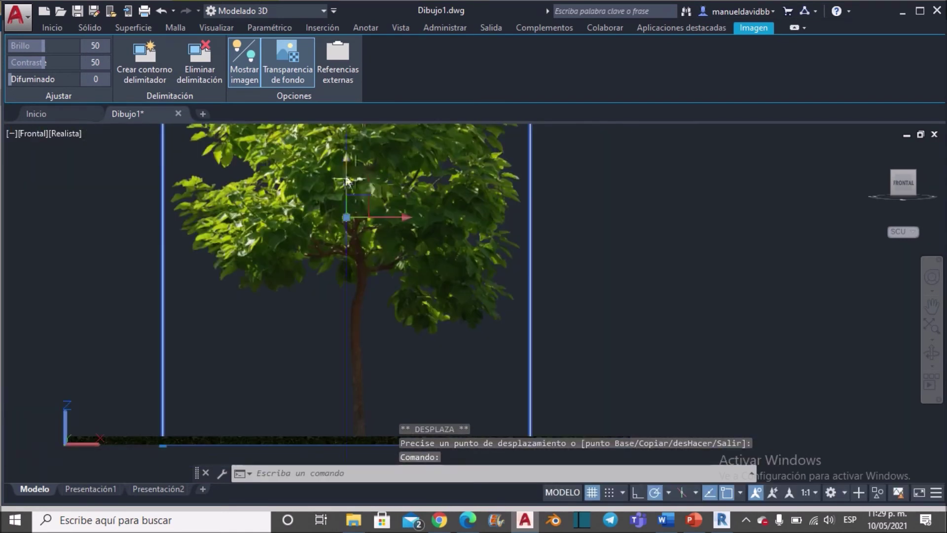
left_click(347, 216)
key("Escape")
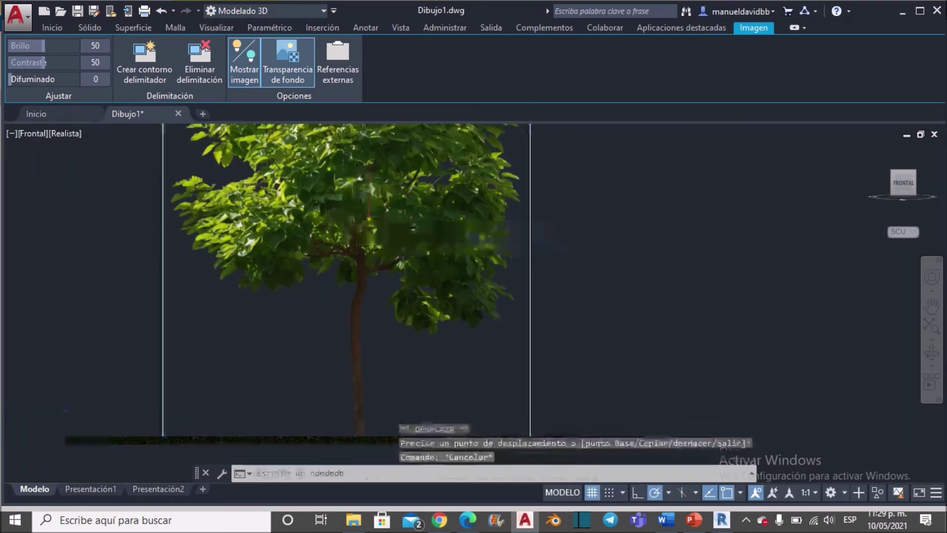
Orbit to a 3D view of the tree standing on the grass slab and select it.
scroll(440, 256, "down", 3)
left_click(932, 353)
mouse_move(656, 316)
left_mouse_down()
mouse_move(590, 336)
mouse_move(504, 219)
left_mouse_up()
key("Escape")
left_click(481, 219)
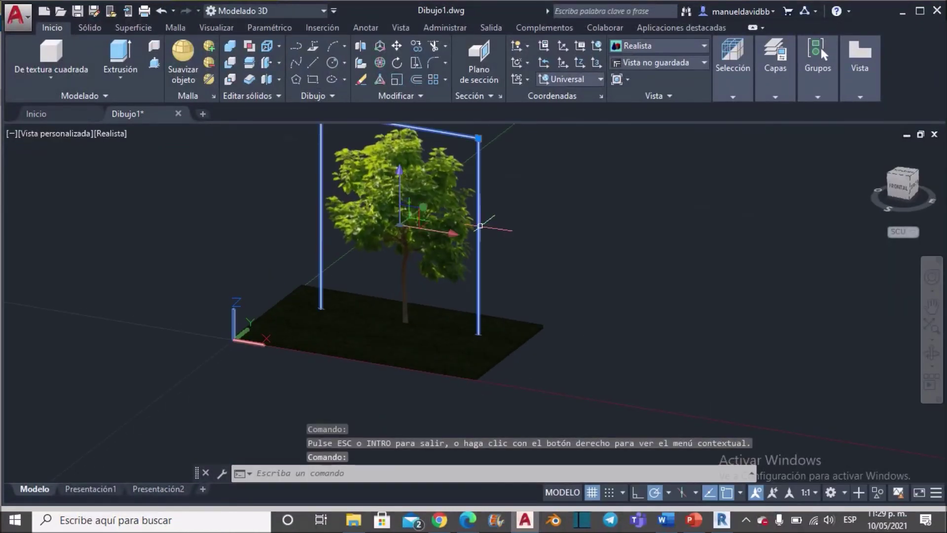
Cancel the stray move and view the tree on the ground slab from the front.
left_click(423, 207)
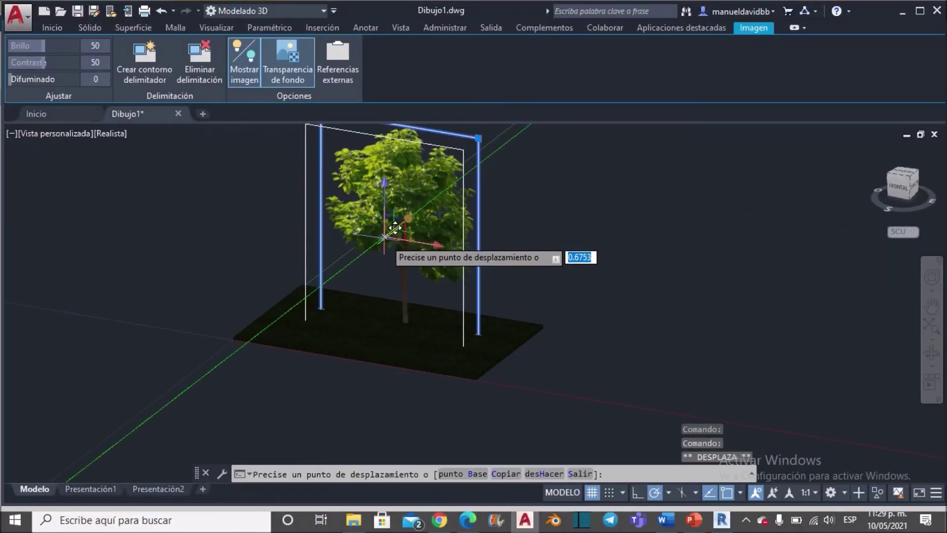
key("Escape")
middle_click_drag(520, 267, 536, 295)
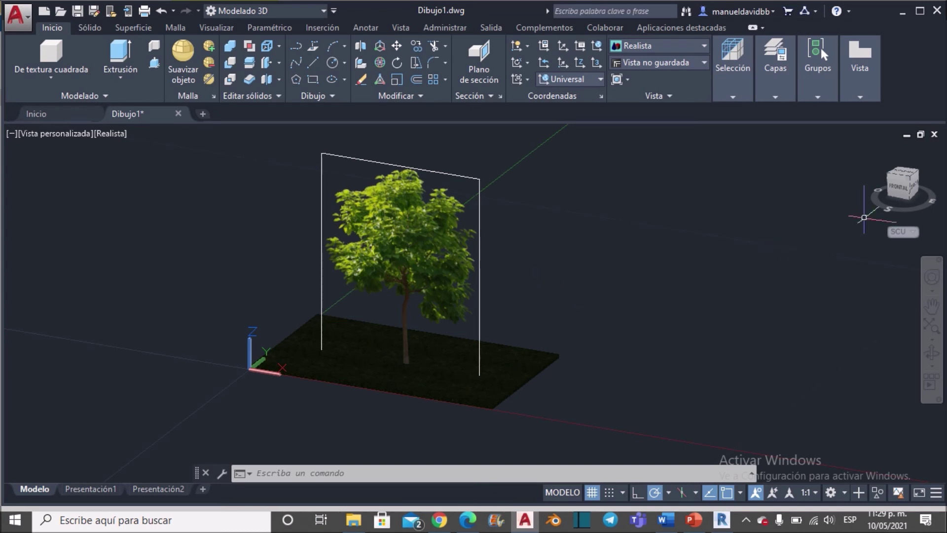
left_click(906, 190)
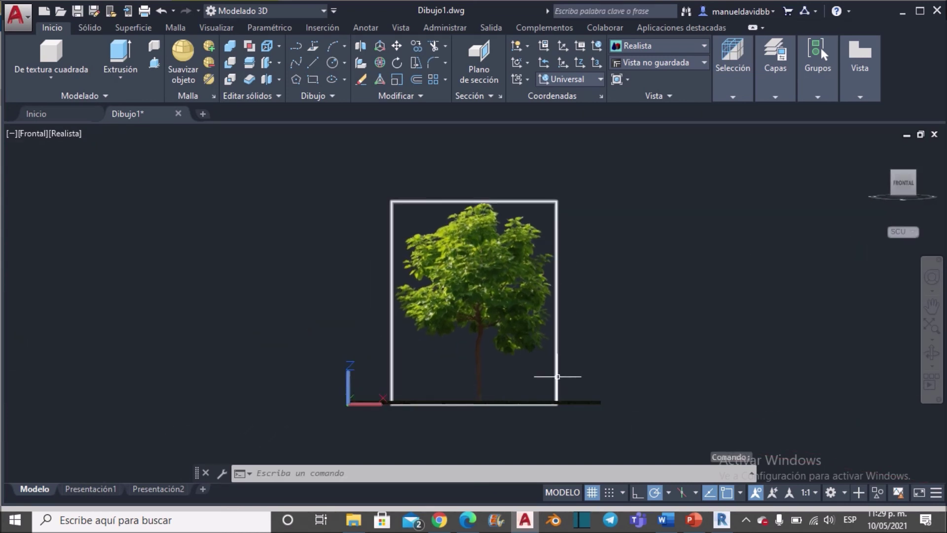
Orbit back to a 3D view and select the tree image.
mouse_move(904, 182)
left_click_drag(845, 200, 830, 205)
left_click(532, 321)
left_click(544, 297)
left_click(541, 299)
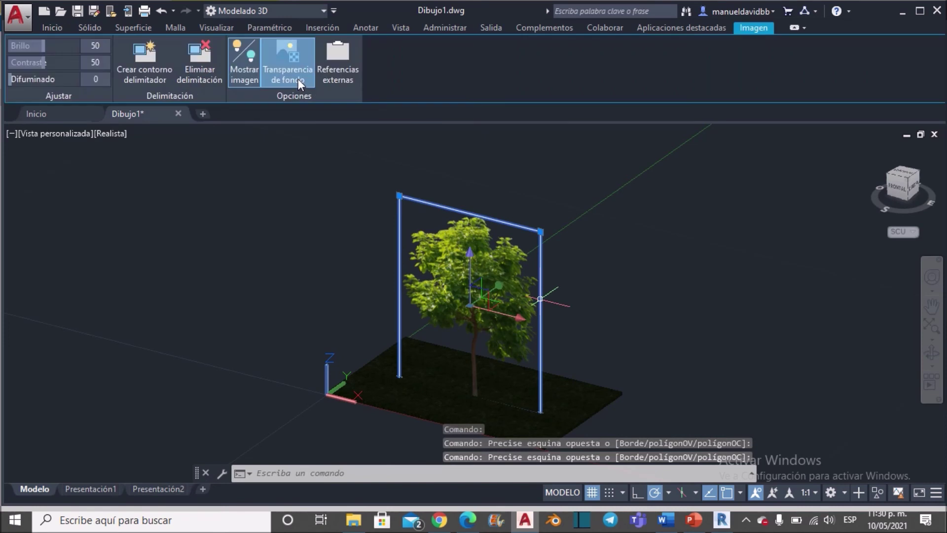
left_click(48, 30)
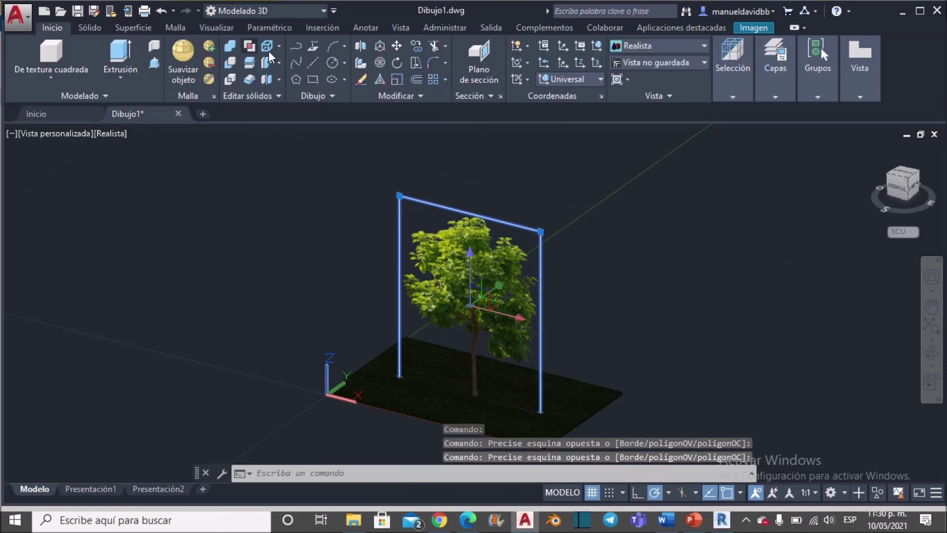
3D-rotate the tree image about its vertical Z axis to face a new direction.
left_click(395, 63)
left_click(503, 312)
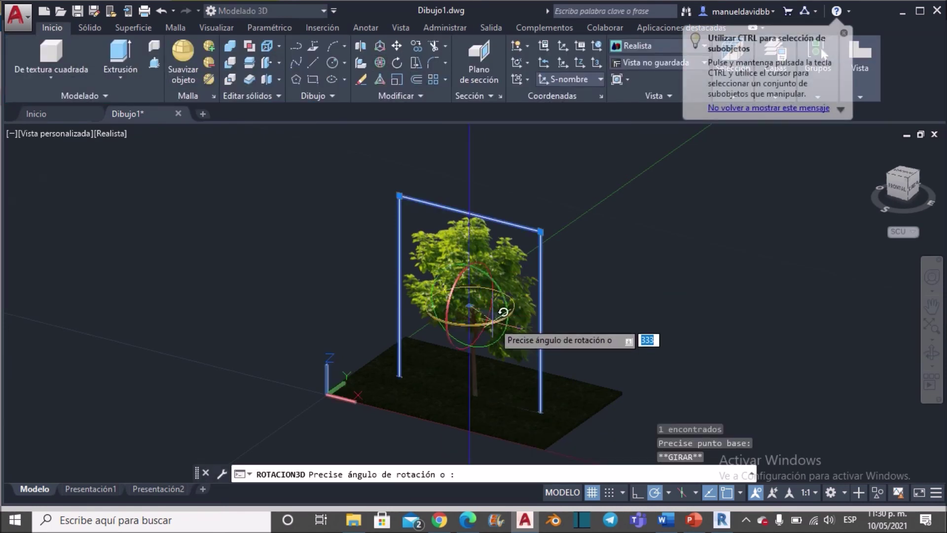
left_click(556, 293)
key("Escape")
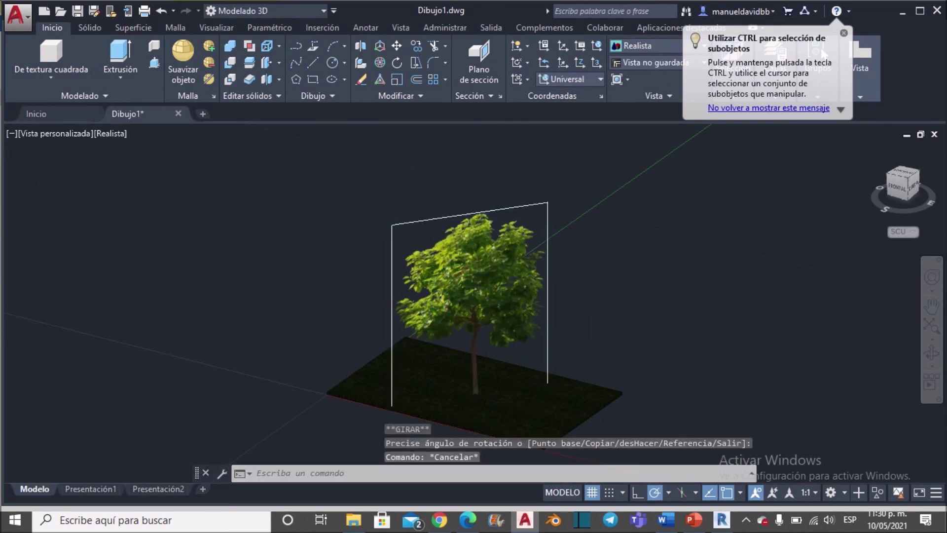
scroll(587, 341, "up", 3)
left_click(934, 354)
Orbit around the rotated tree standing upright on the grass slab.
mouse_move(741, 330)
left_mouse_down()
mouse_move(673, 309)
mouse_move(637, 309)
mouse_move(690, 306)
left_mouse_up()
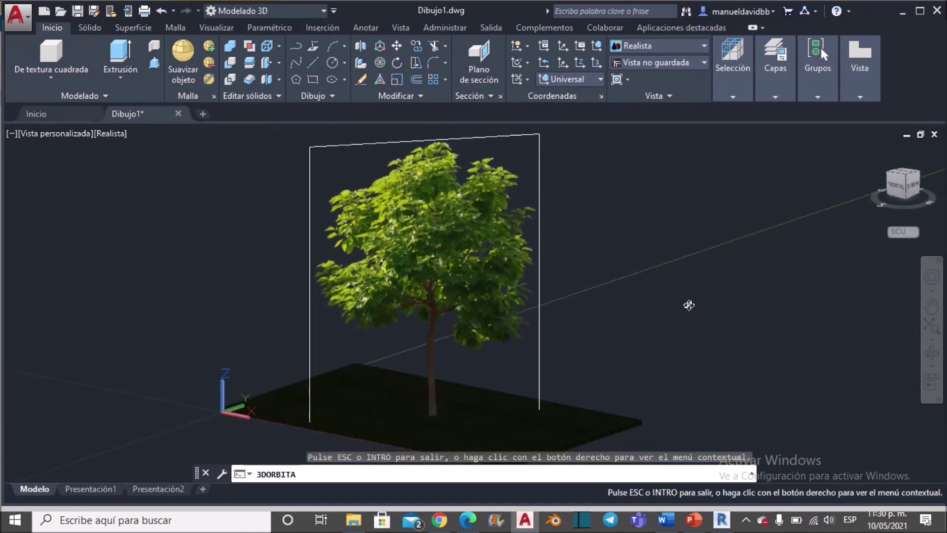